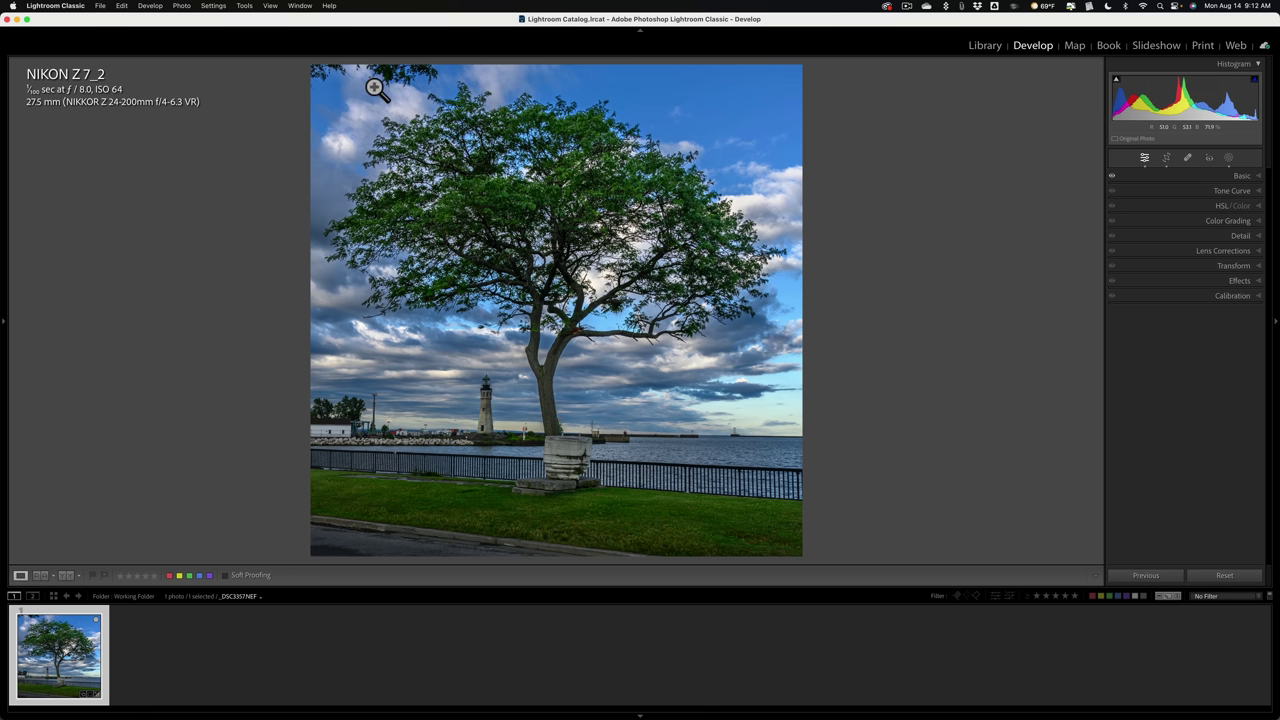
Step: Toggle Spot Removal off again, then send the lakeside tree photo to Edit in Adobe Photoshop 2023
left_click(1188, 158)
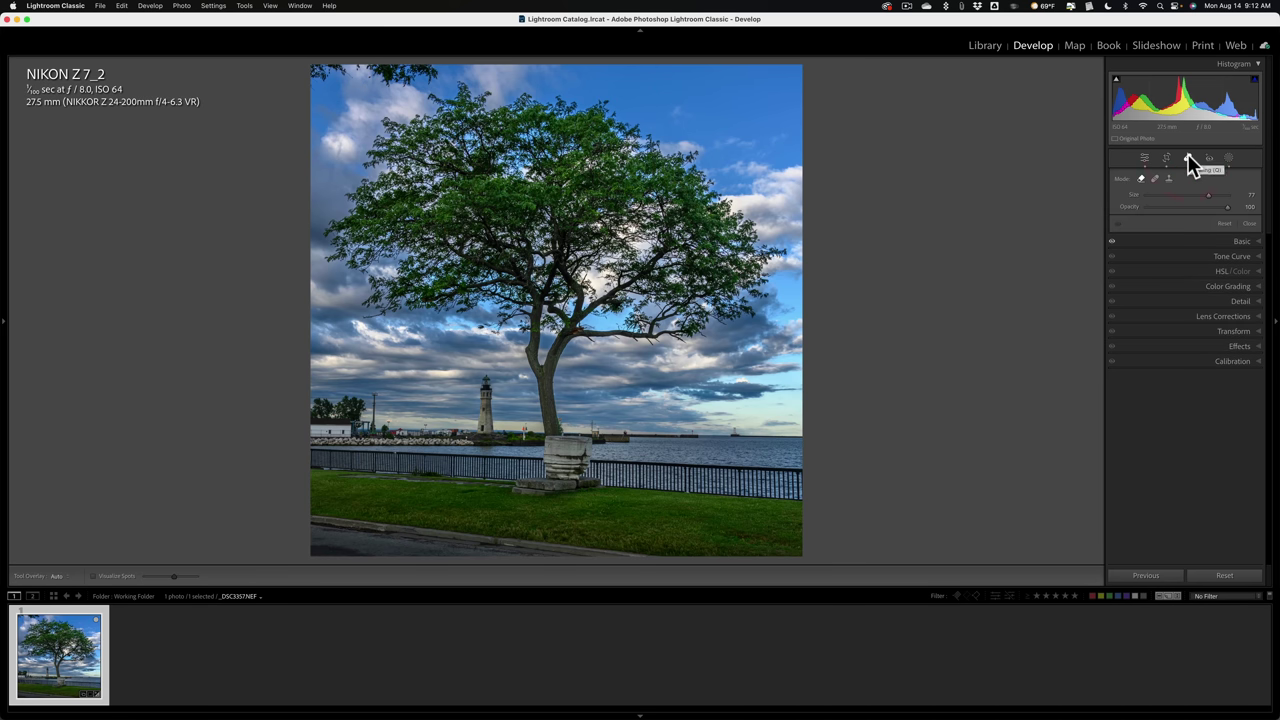
left_click(1188, 158)
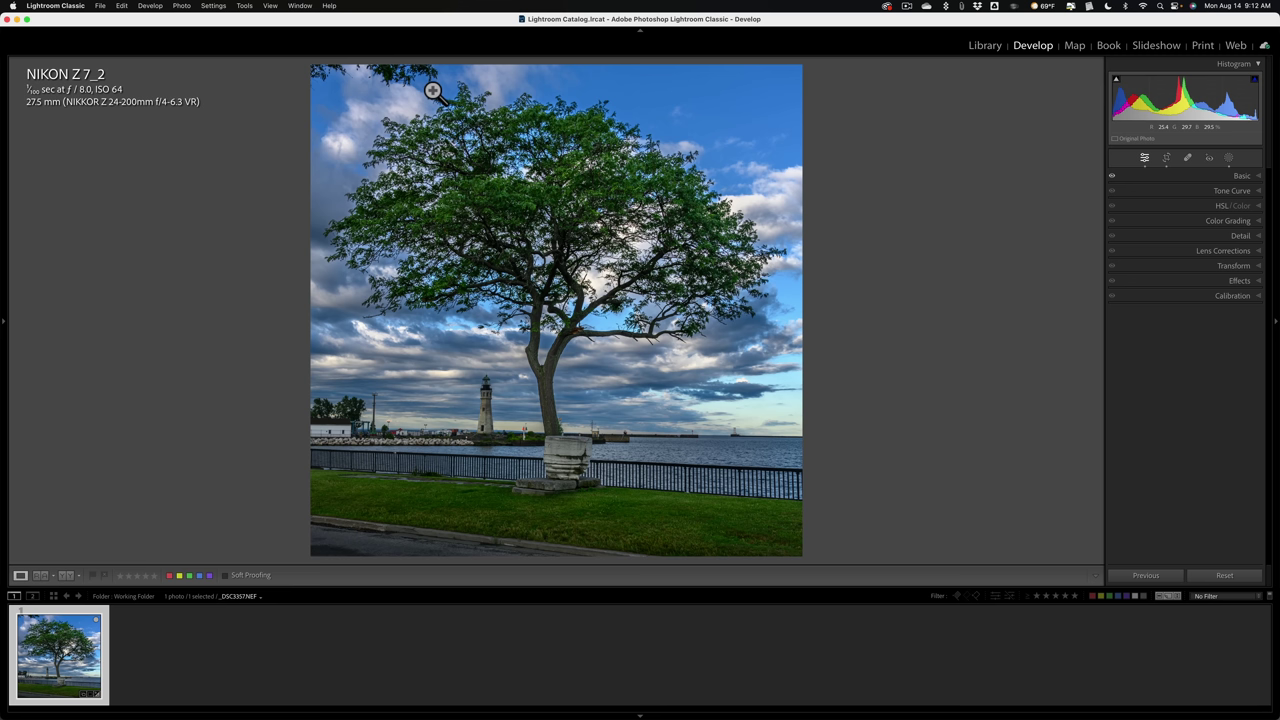
right_click(514, 106)
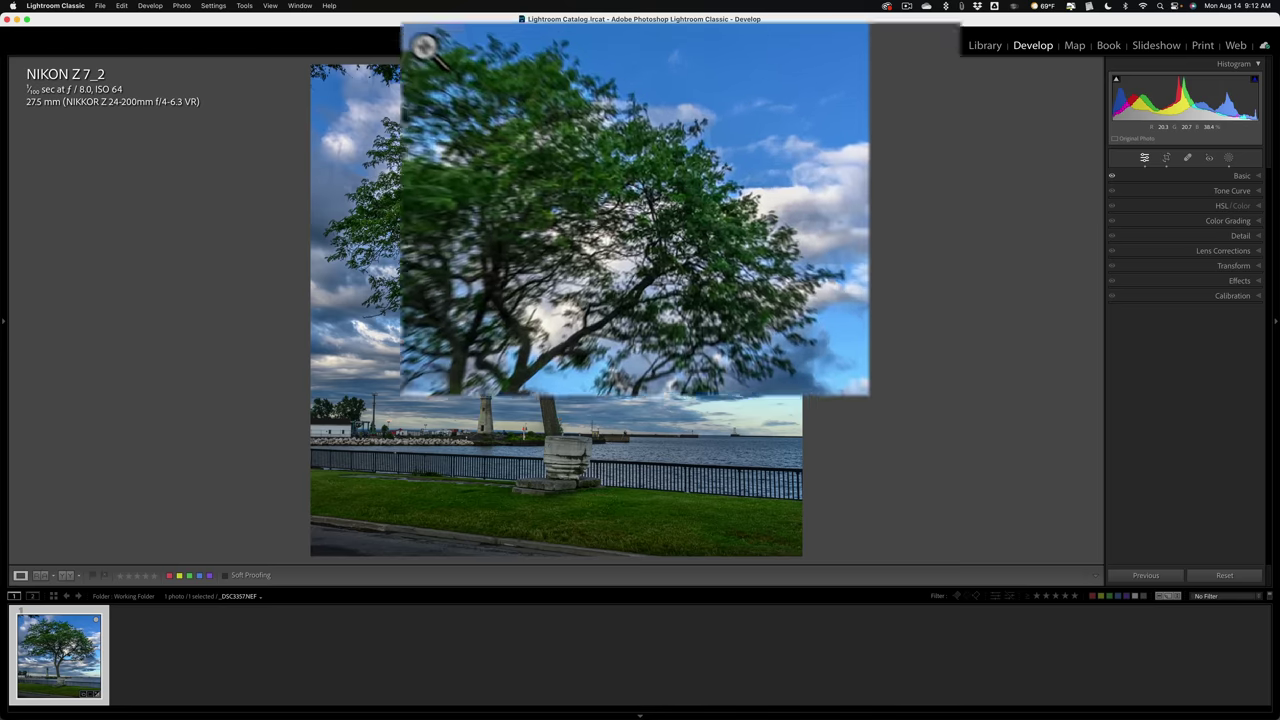
mouse_move(414, 223)
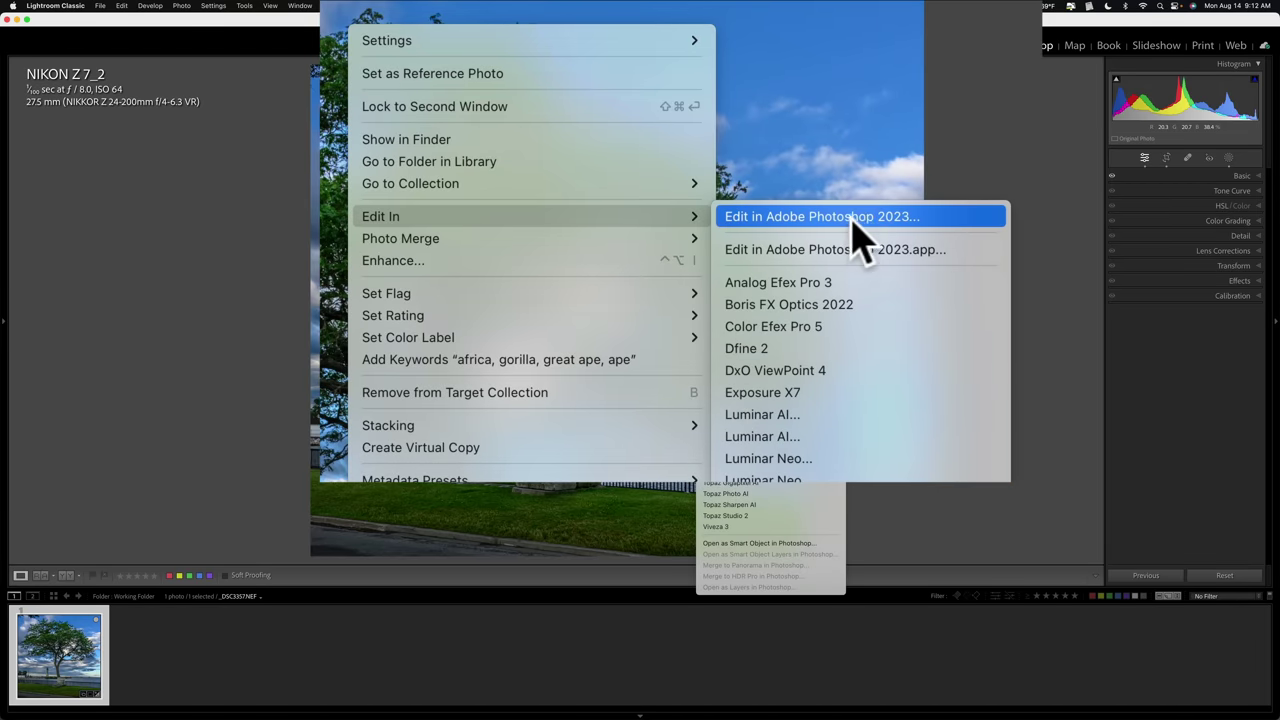
left_click(885, 218)
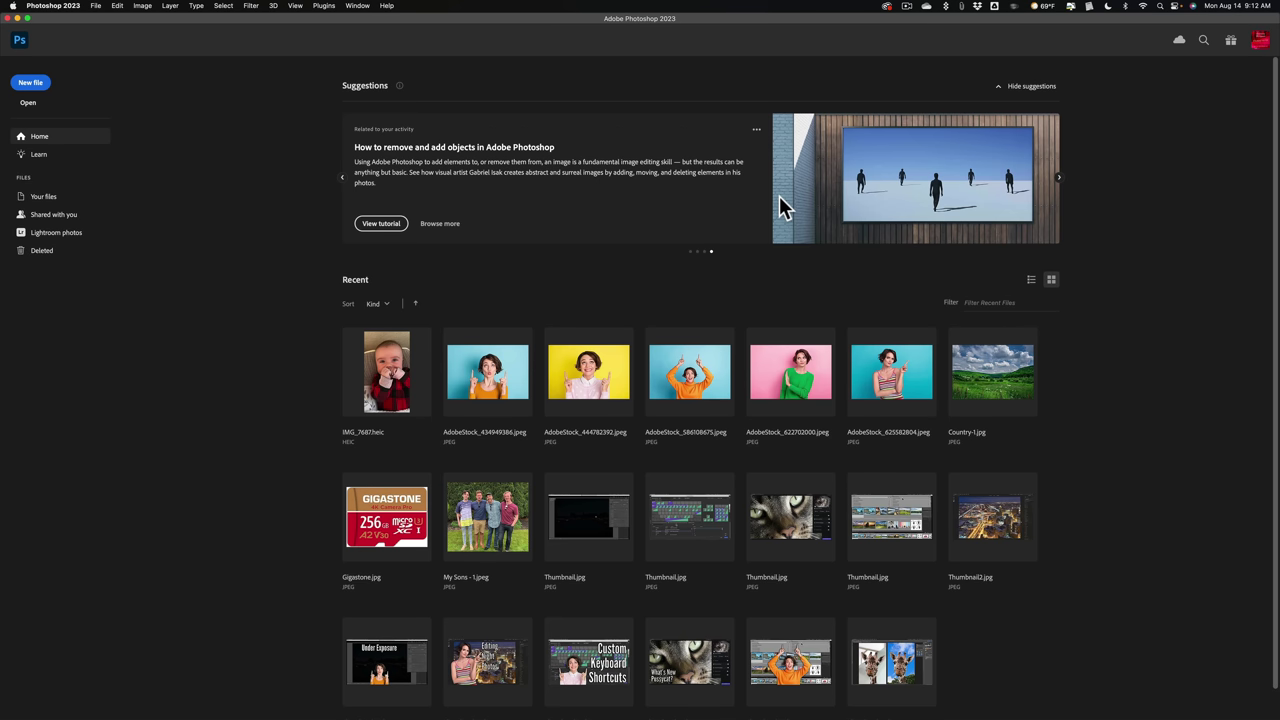
Step: Quit Photoshop 2023 from its app menu without opening any file
left_click(68, 7)
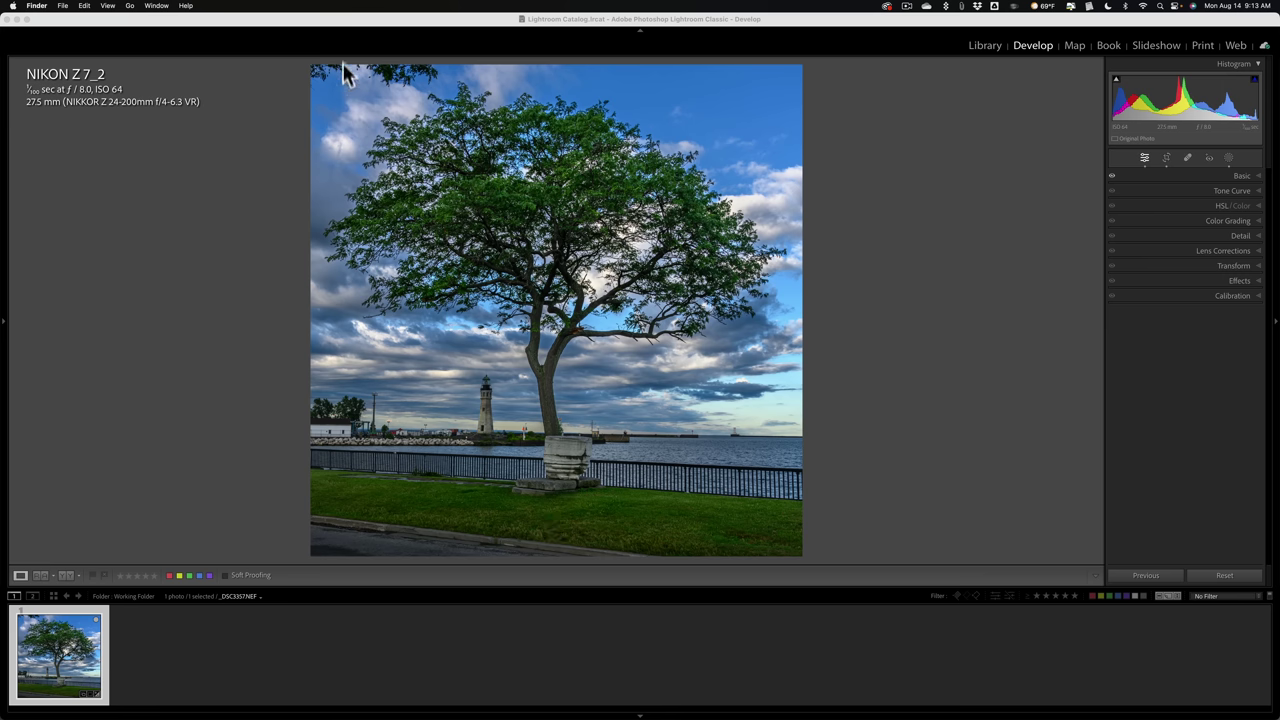
Step: Bring the Lightroom Classic window back into focus on the tree photo
left_click(350, 48)
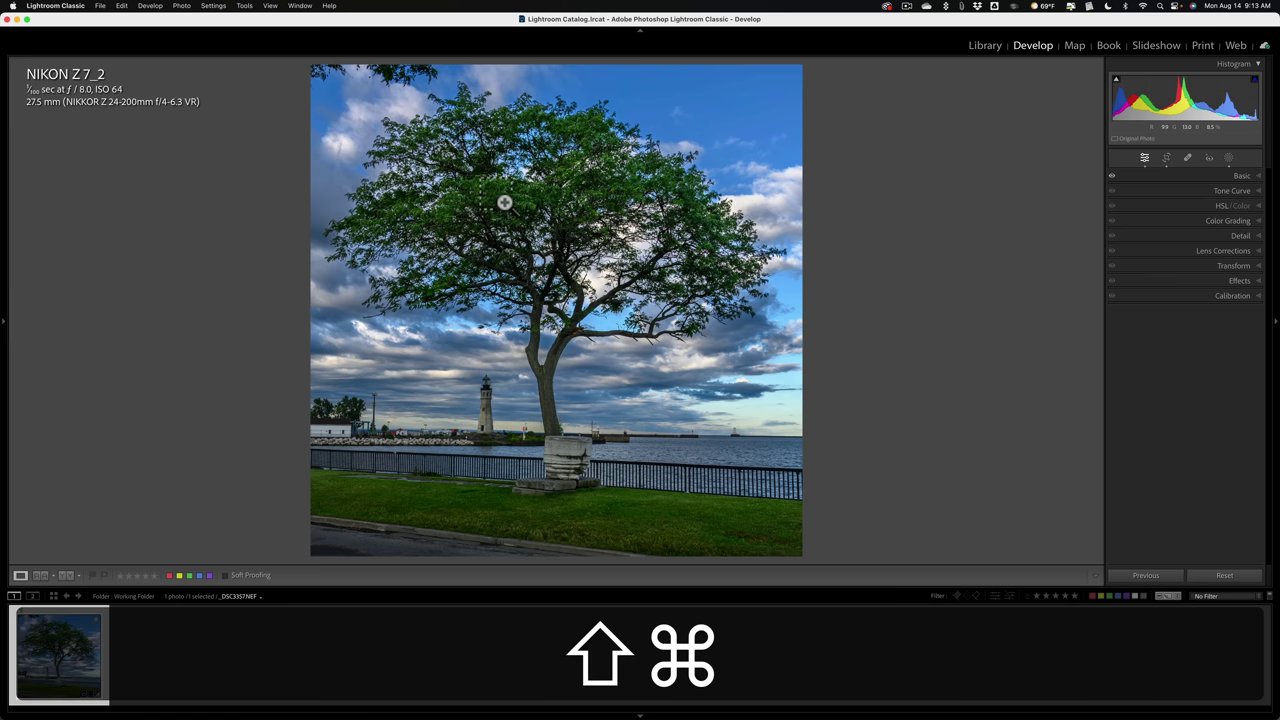
Step: Open Export One File (Shift+Cmd+E) and review its TIFF, ProPhoto RGB, 16-bit settings
key("super+shift+e")
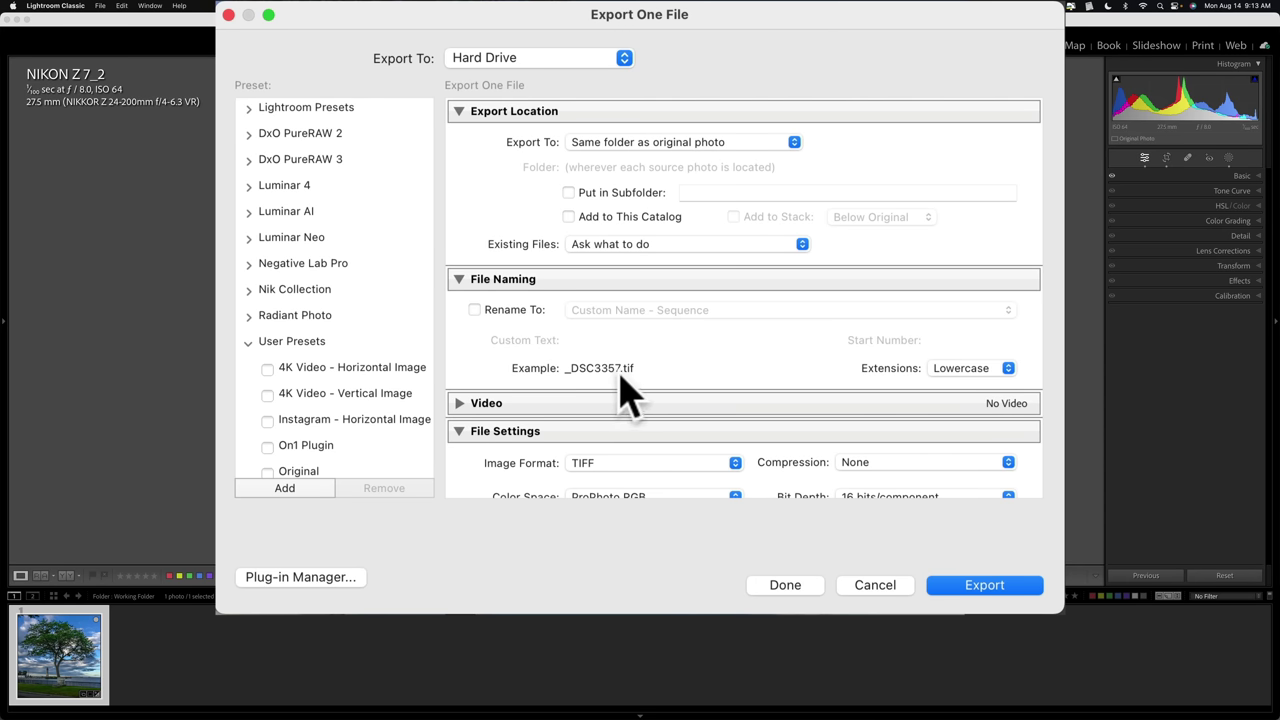
scroll(648, 372, "down", 2)
scroll(646, 368, "down", 3)
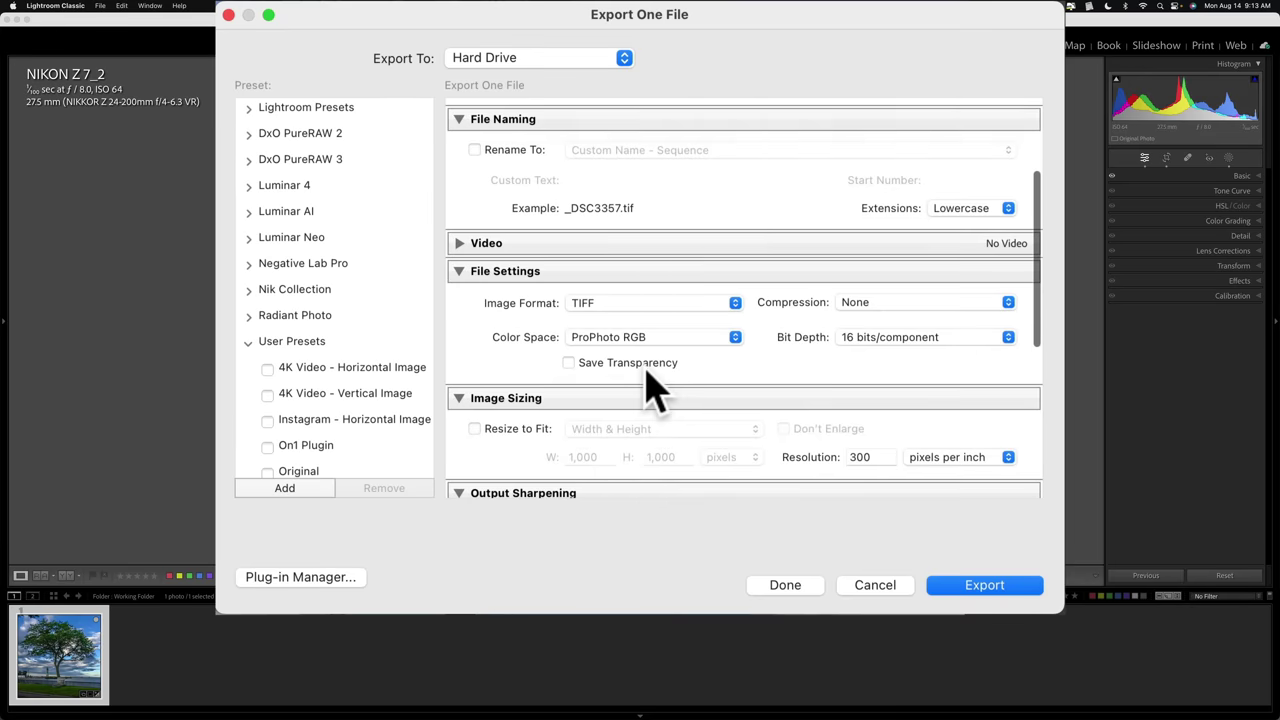
scroll(651, 366, "up", 5)
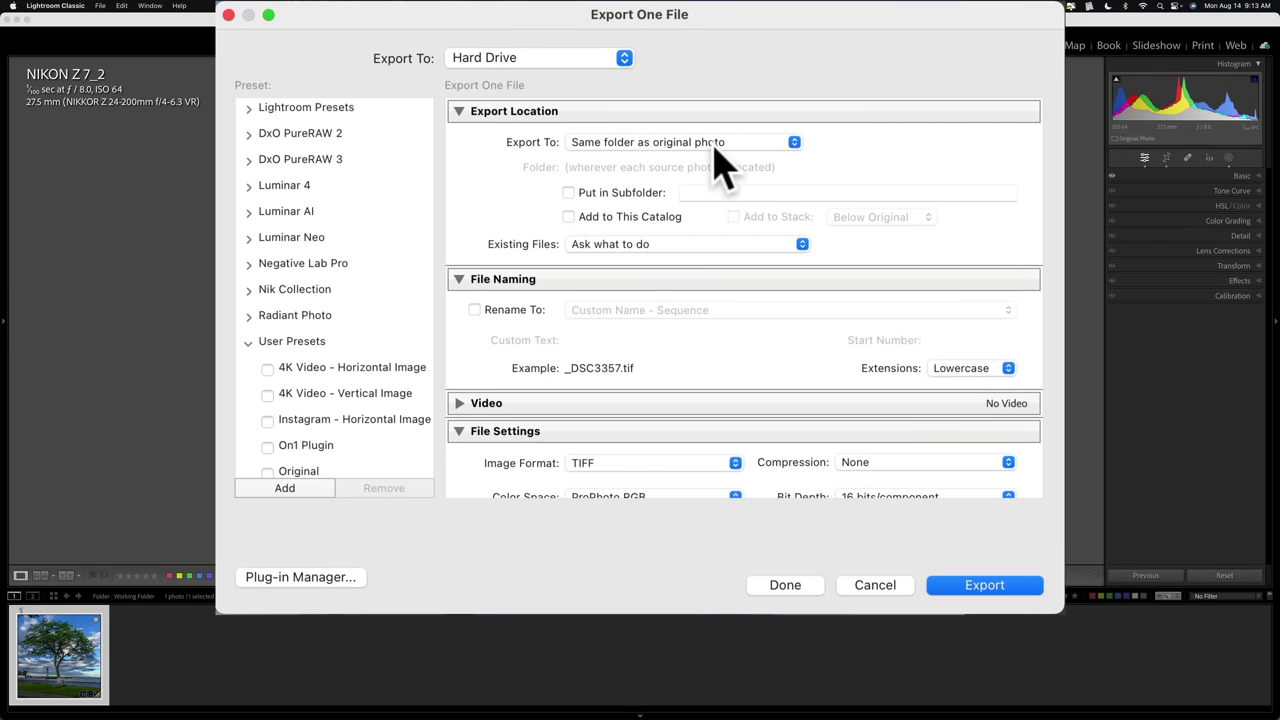
scroll(714, 147, "down", 8)
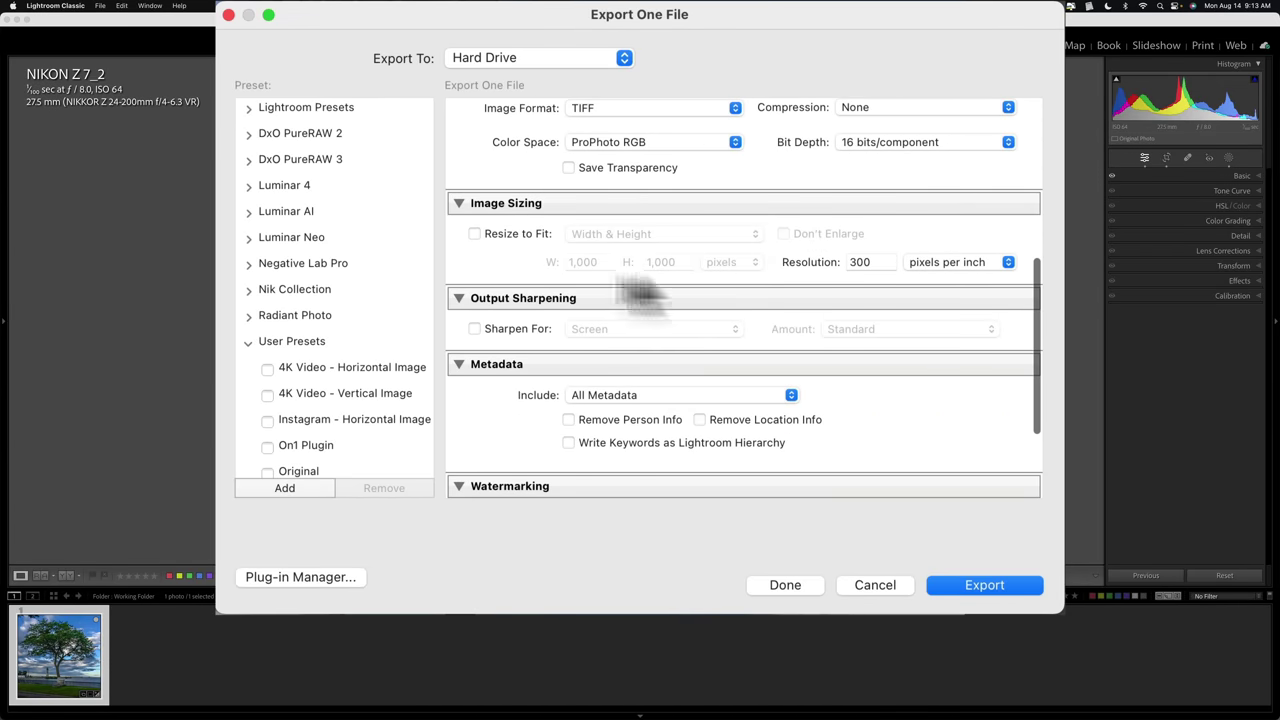
scroll(745, 300, "up", 5)
scroll(745, 305, "up", 2)
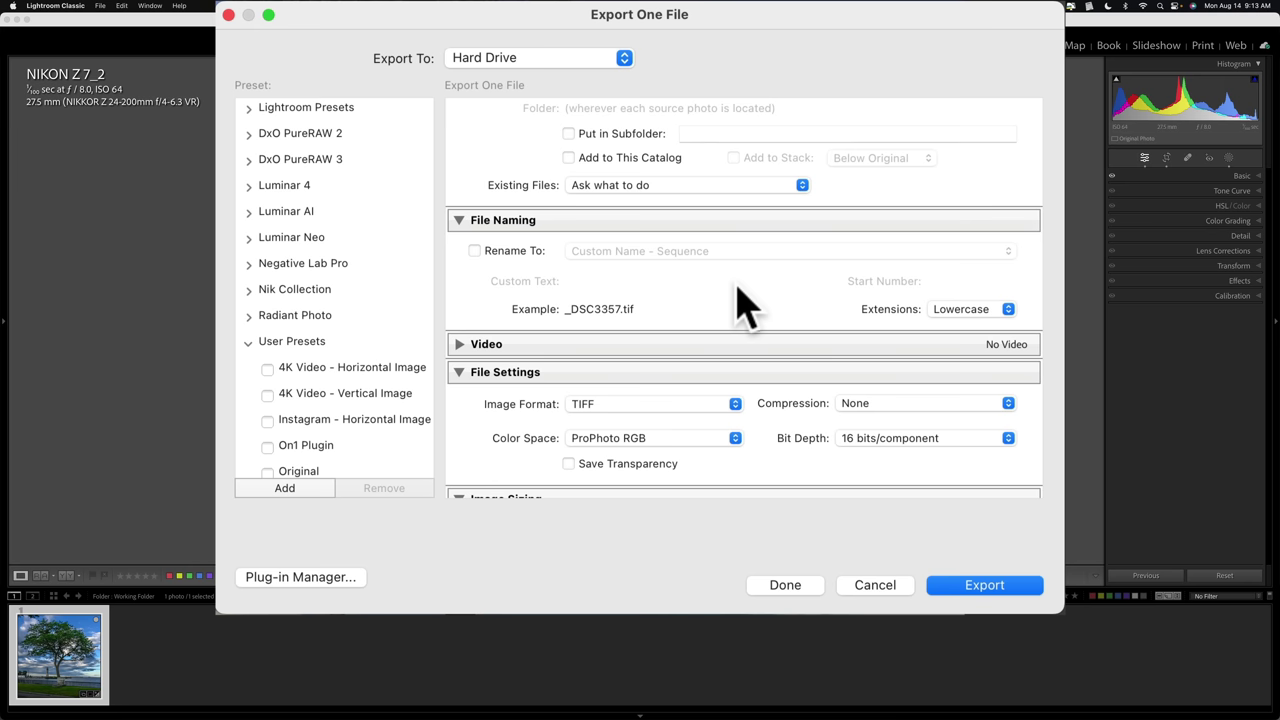
Step: Export the TIFF, then select _DSC3357.tif in Lightroom 2 RAW Files > Working Folder in Finder
left_click(1001, 587)
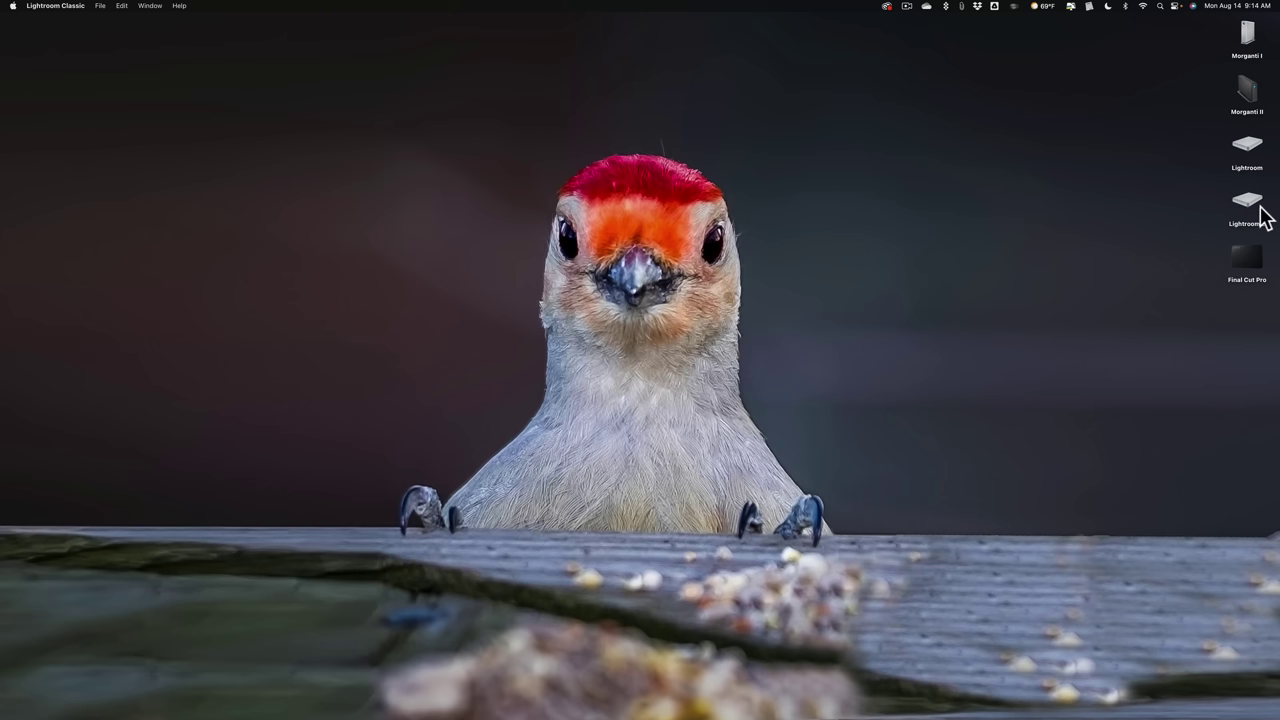
double_click(1249, 205)
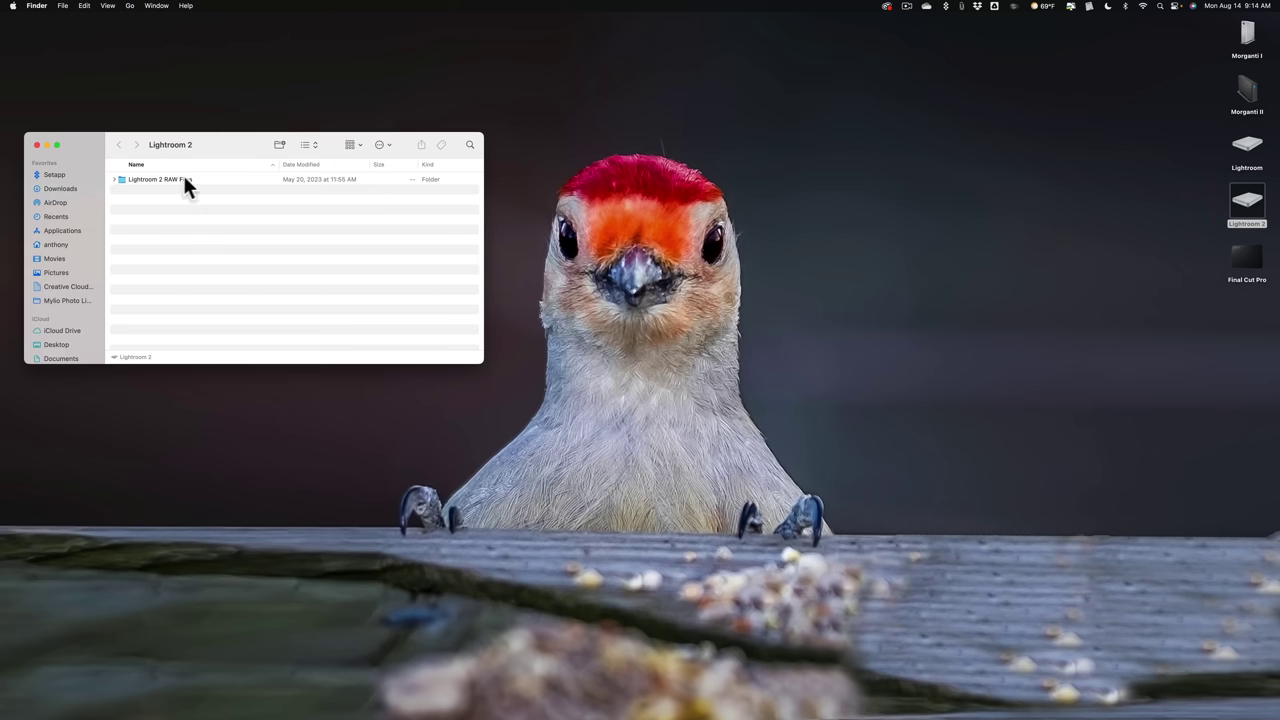
double_click(182, 180)
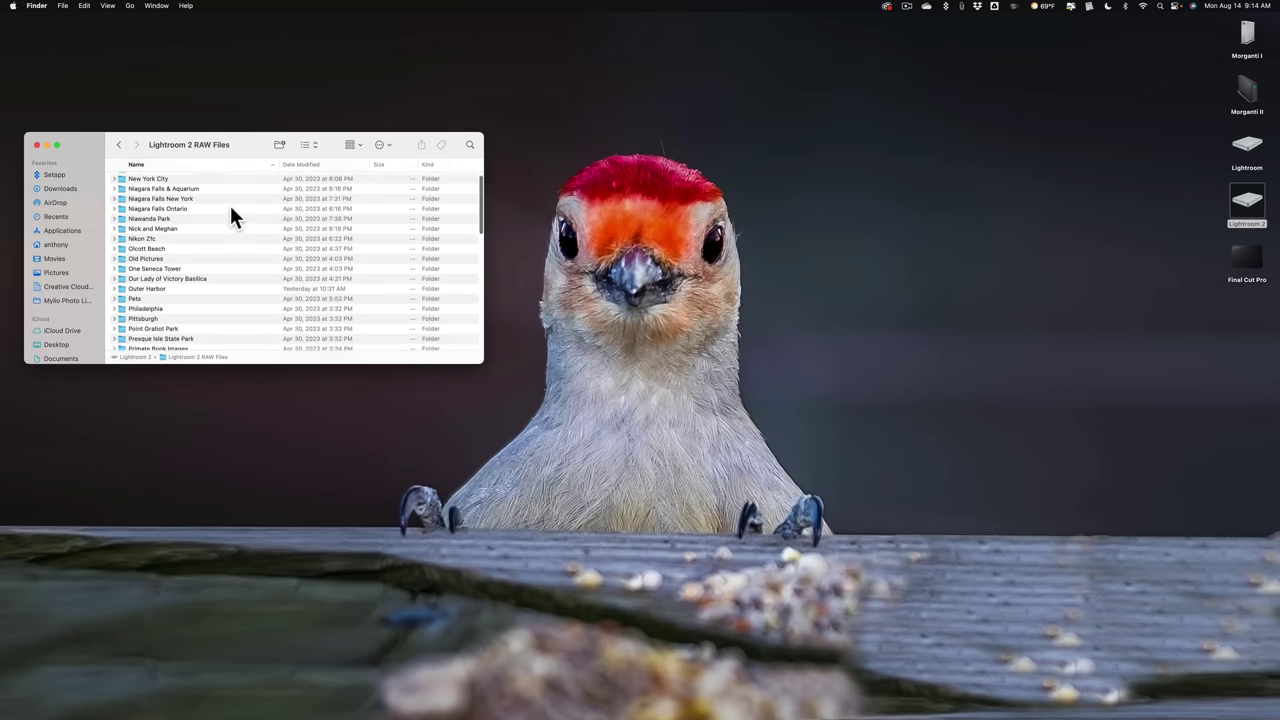
scroll(230, 208, "down", 10)
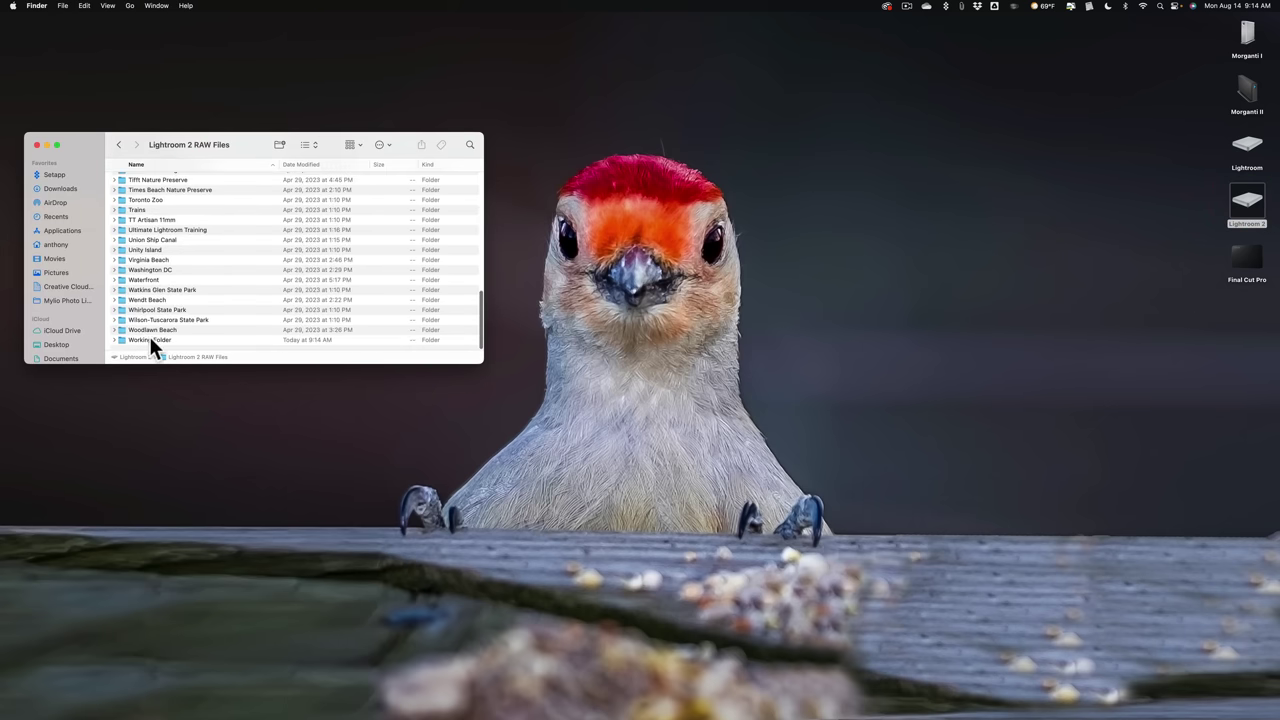
double_click(149, 339)
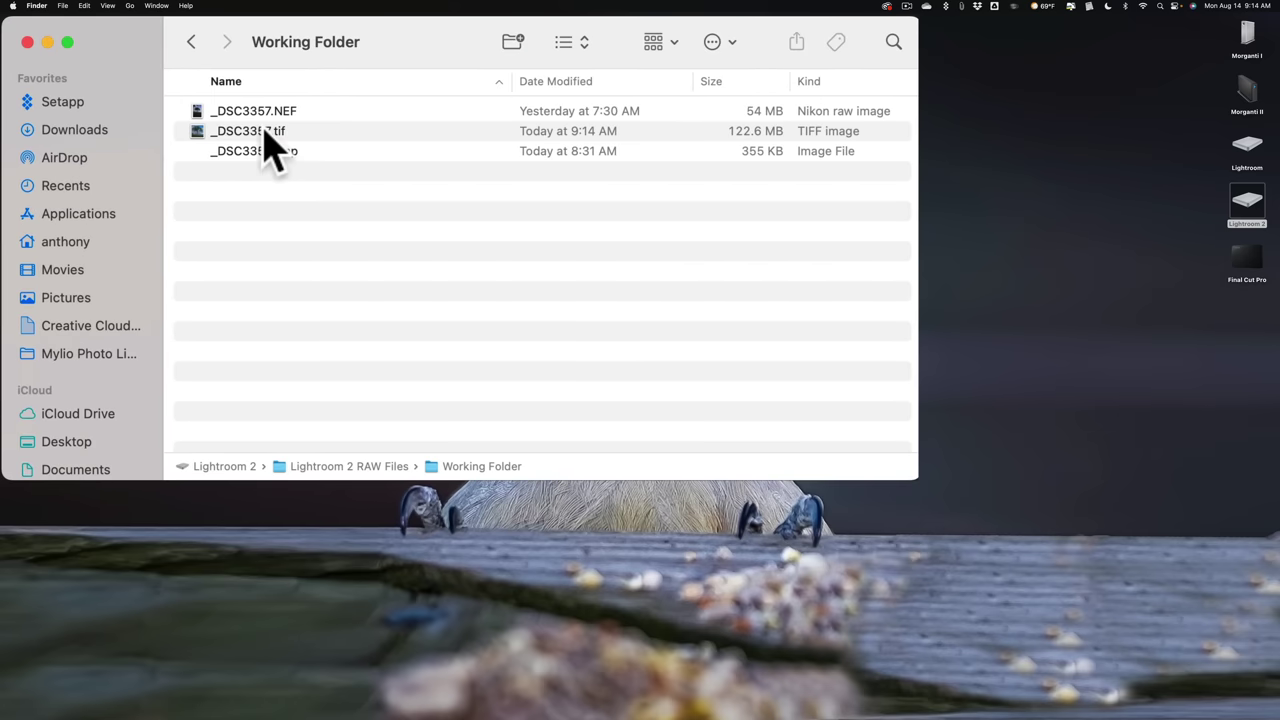
left_click(266, 136)
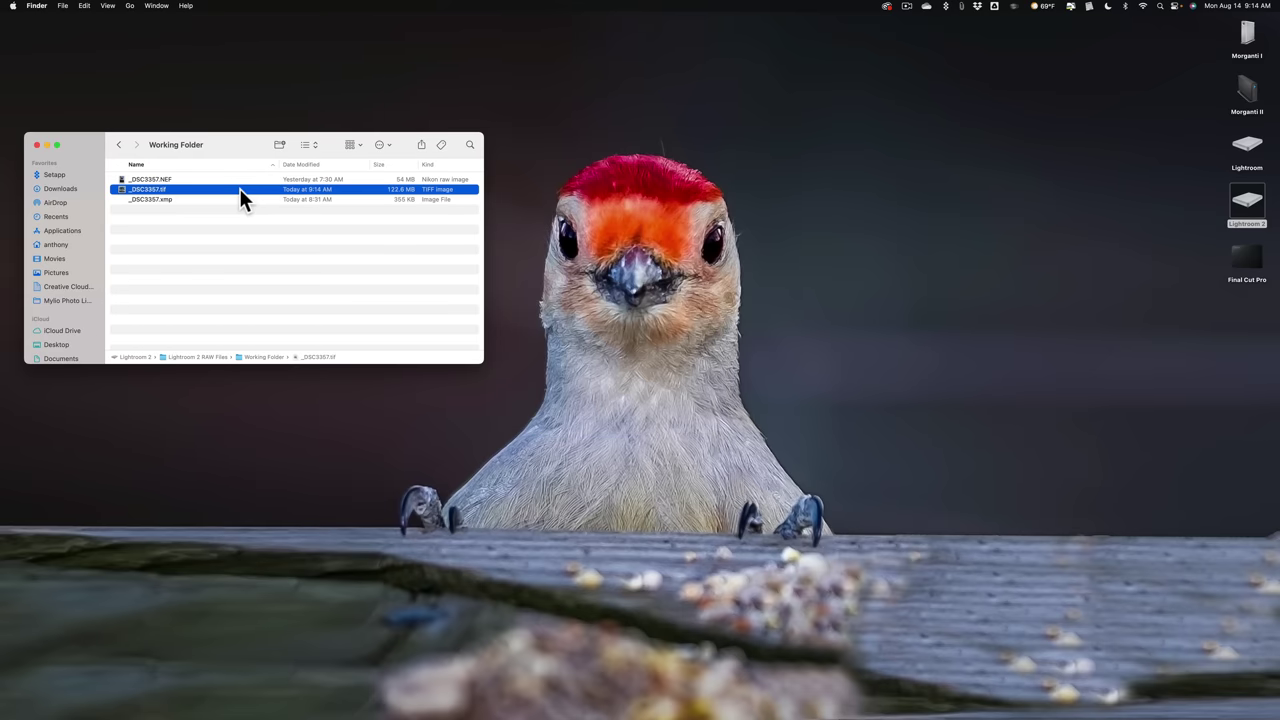
Step: Open _DSC3357.tif in Photoshop and lasso the overhanging branches in the top-left corner
left_click_drag(239, 188, 752, 696)
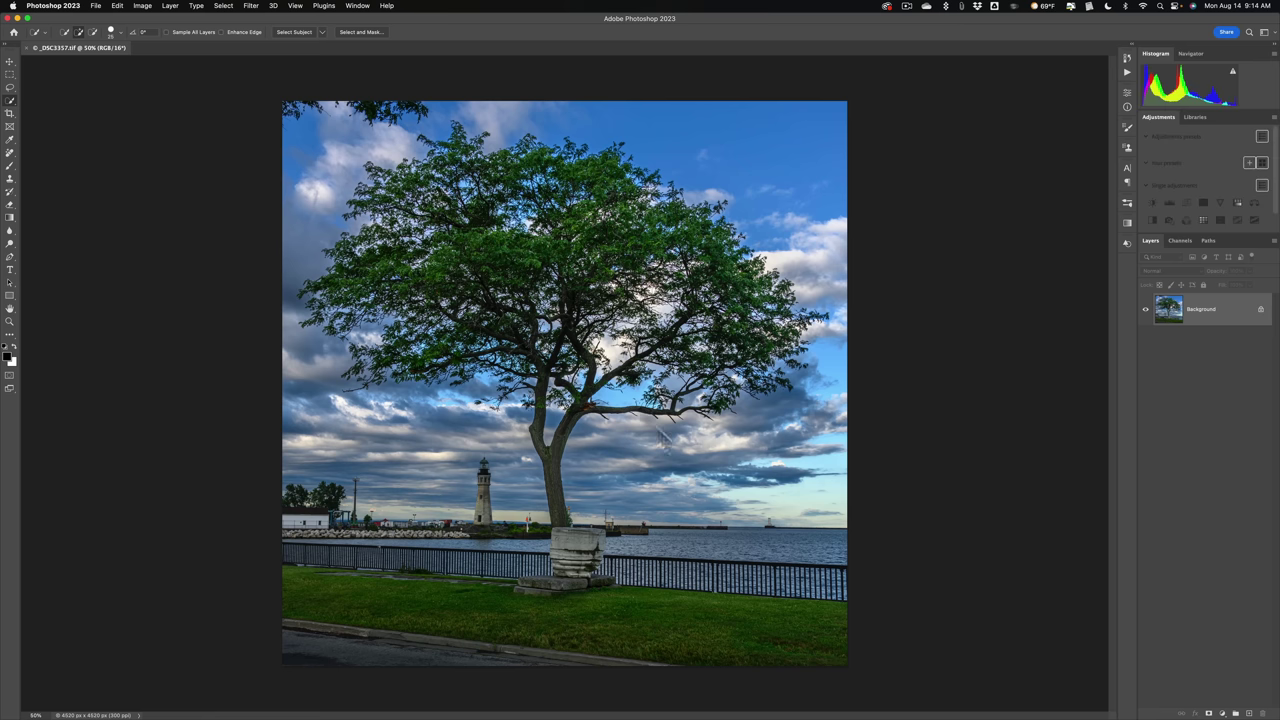
left_click(10, 88)
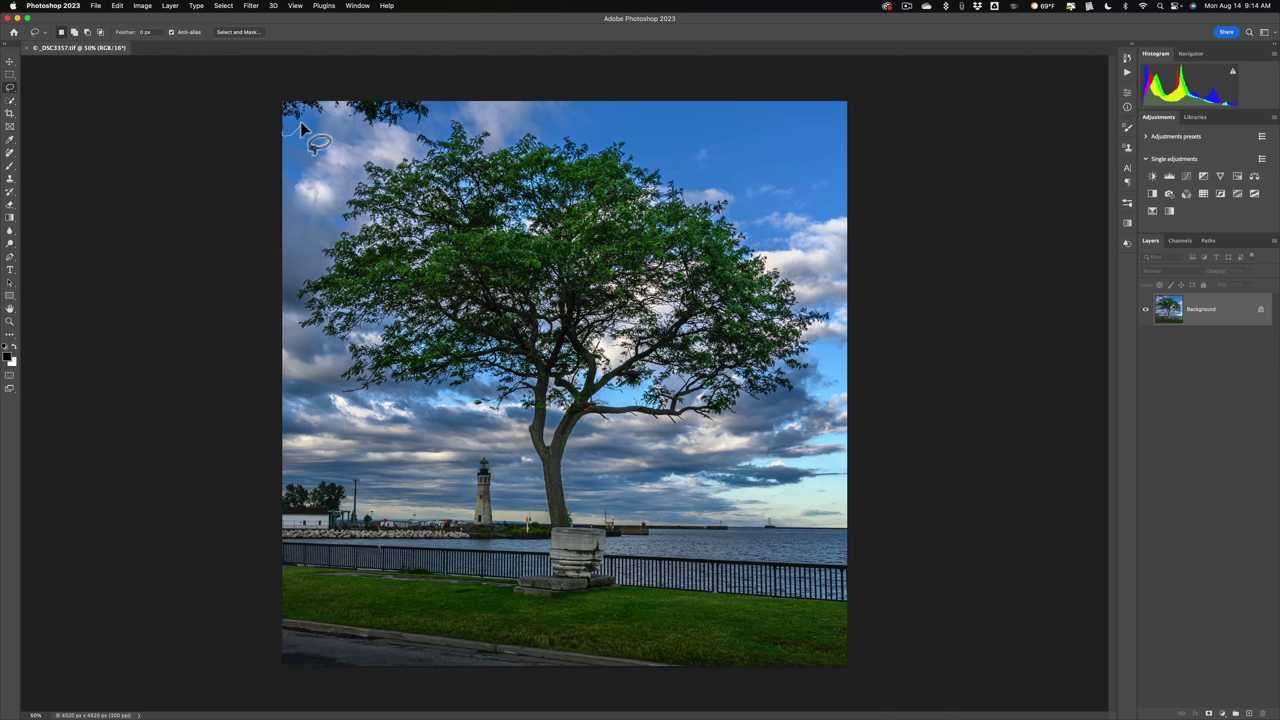
mouse_move(314, 118)
left_mouse_down()
mouse_move(402, 128)
mouse_move(450, 102)
mouse_move(278, 103)
mouse_move(276, 119)
left_mouse_up()
left_click_drag(279, 134, 278, 127)
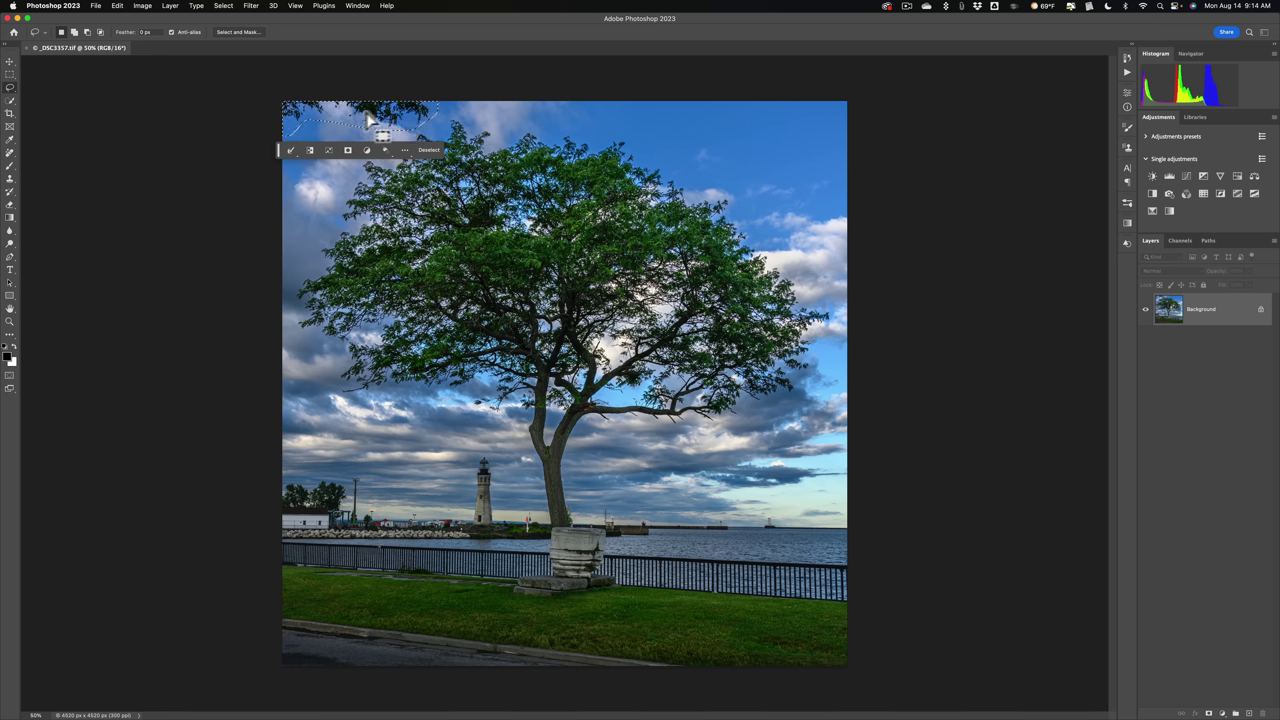
Step: Content-Aware Fill the selected branches, outputting the result to a Background copy layer
left_click(118, 6)
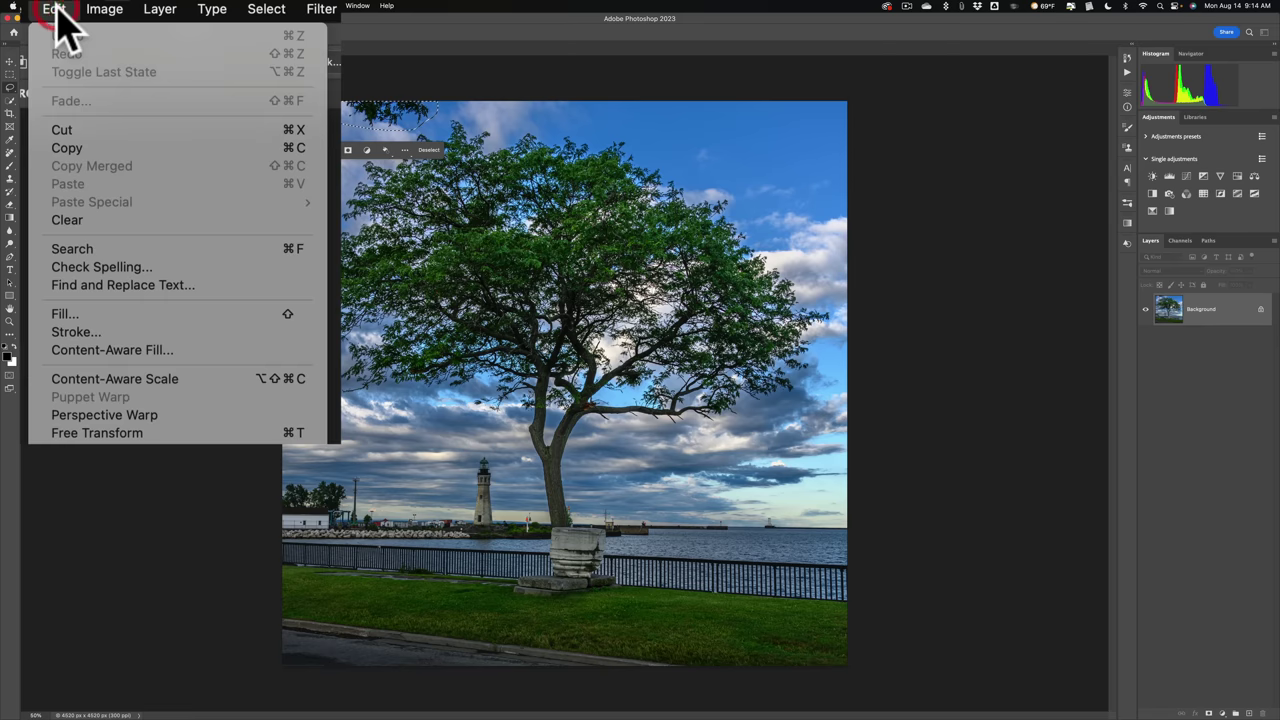
left_click(134, 352)
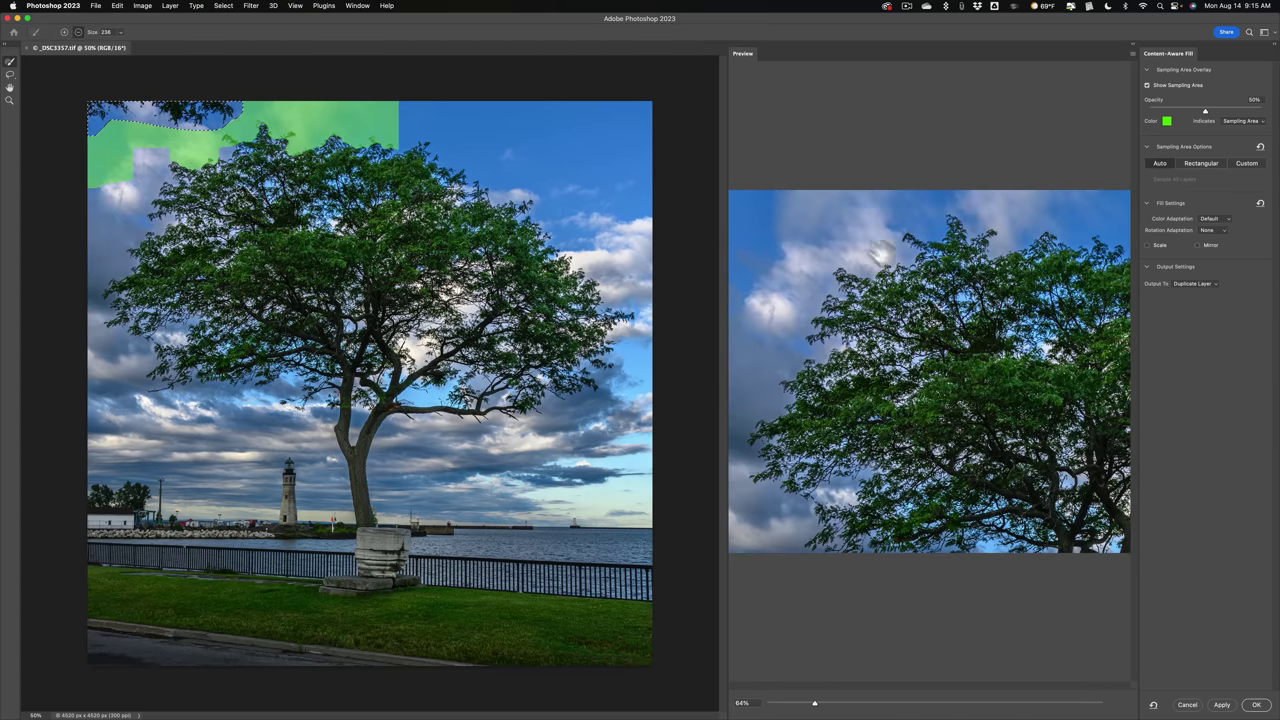
left_click(1257, 705)
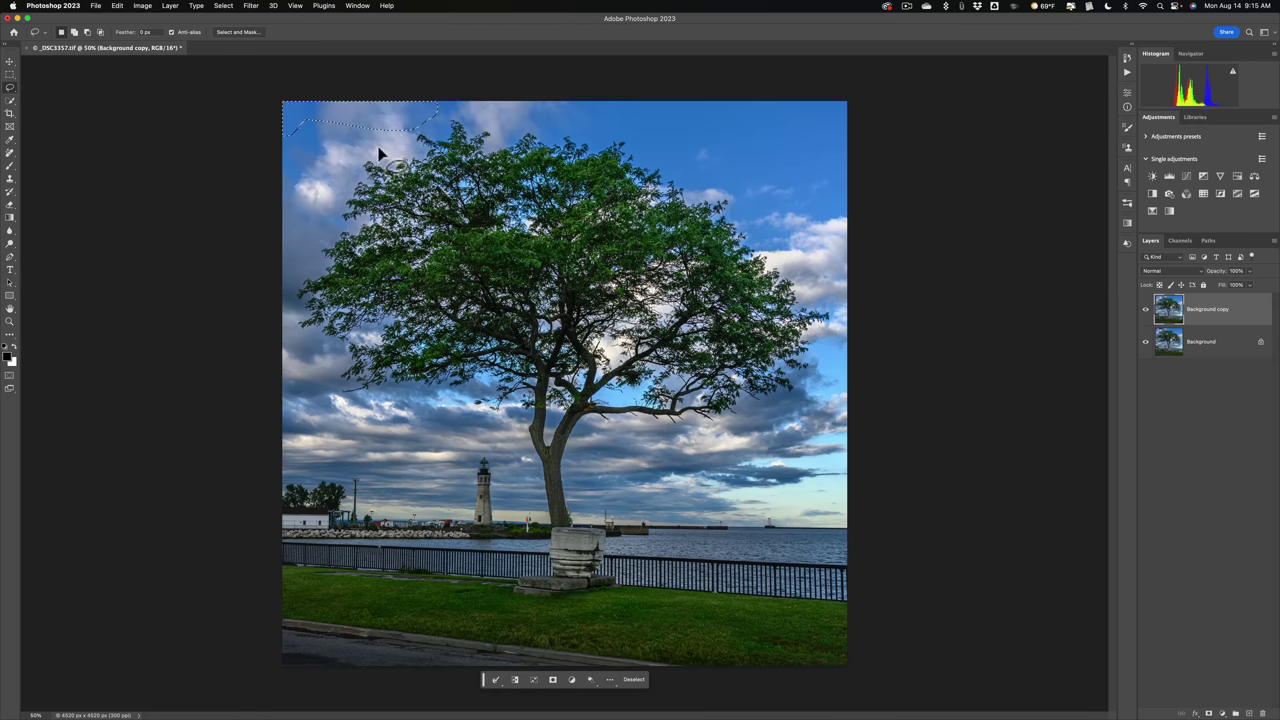
Step: Deselect, save the edited _DSC3357.tif with its TIFF options, and quit Photoshop
key("super+d")
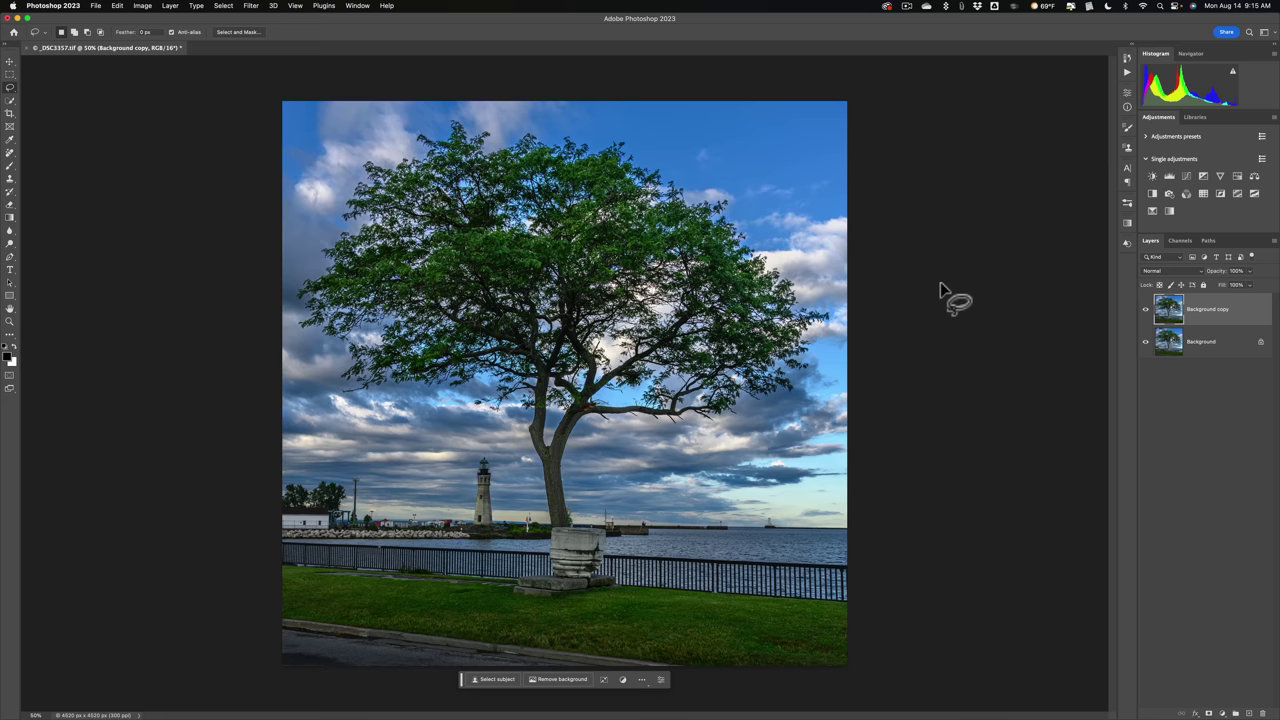
left_click(95, 6)
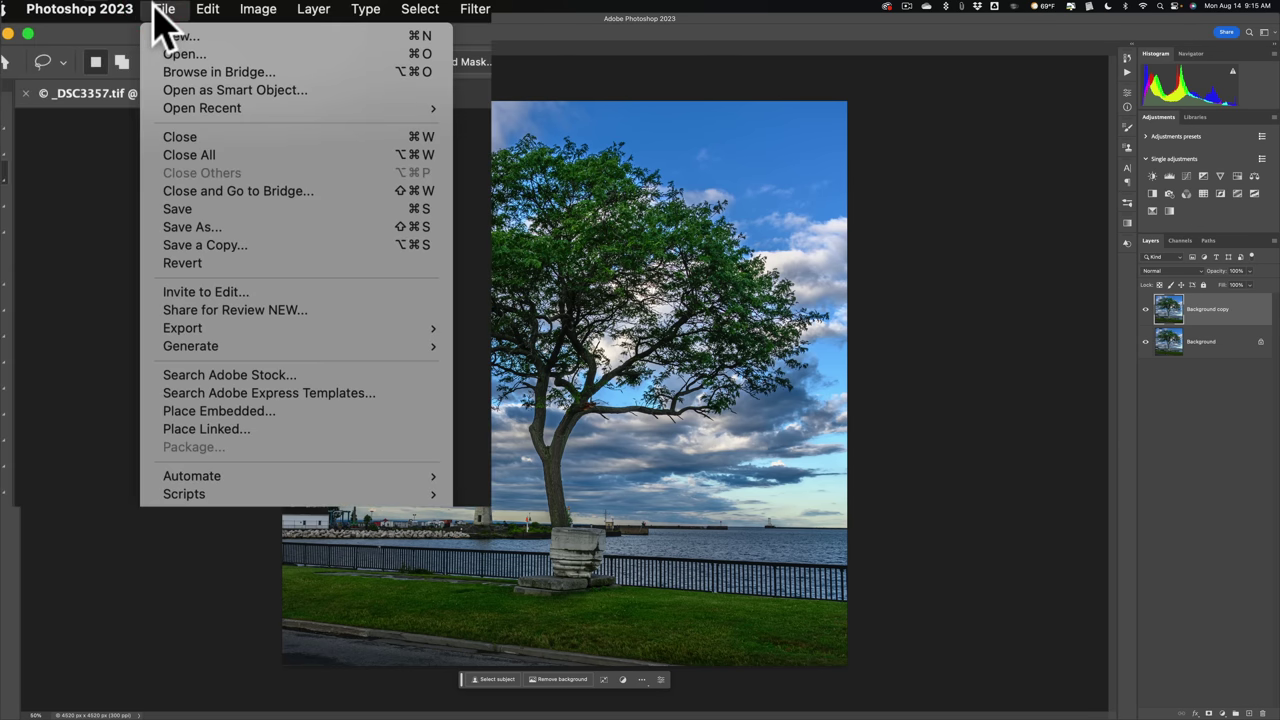
left_click(205, 209)
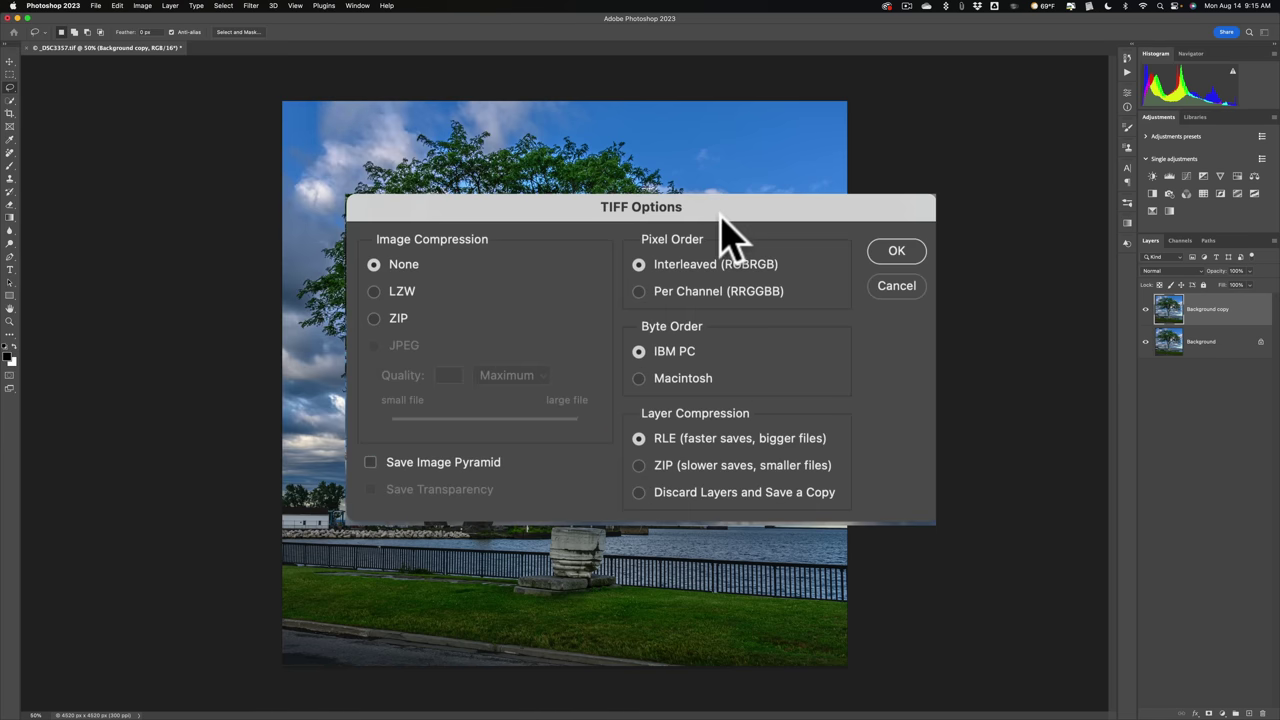
left_click(900, 251)
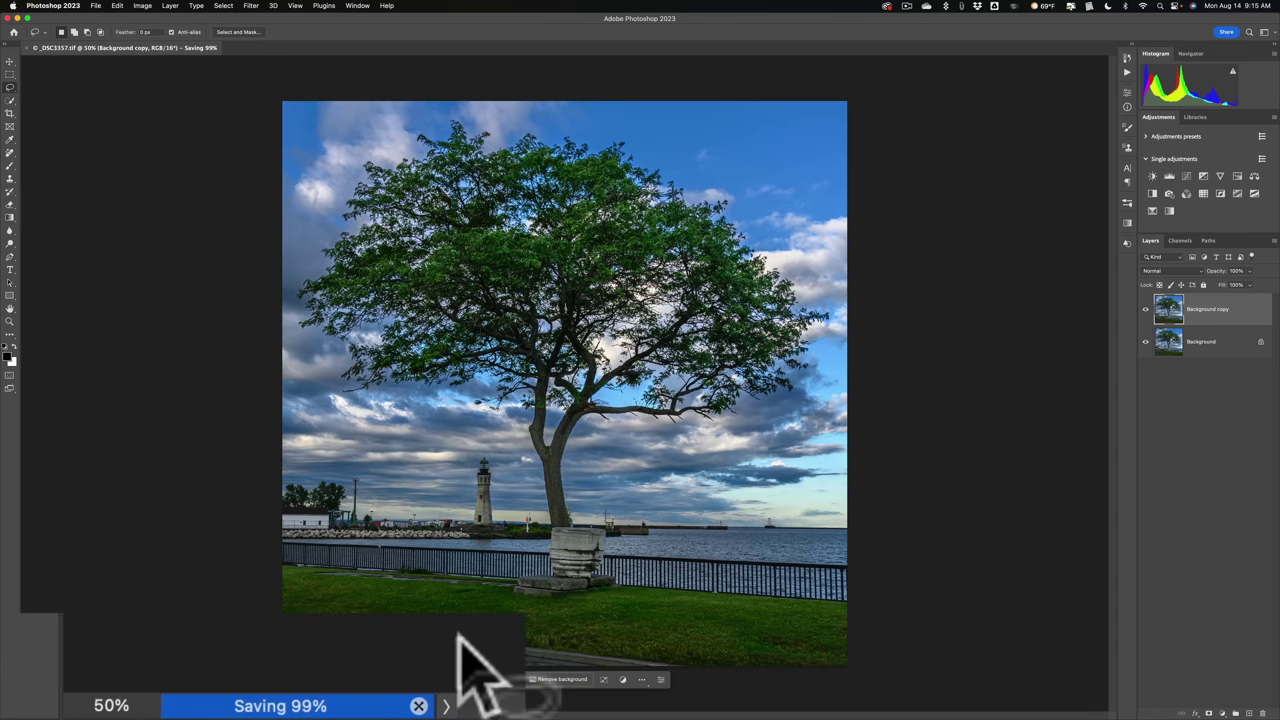
key("super")
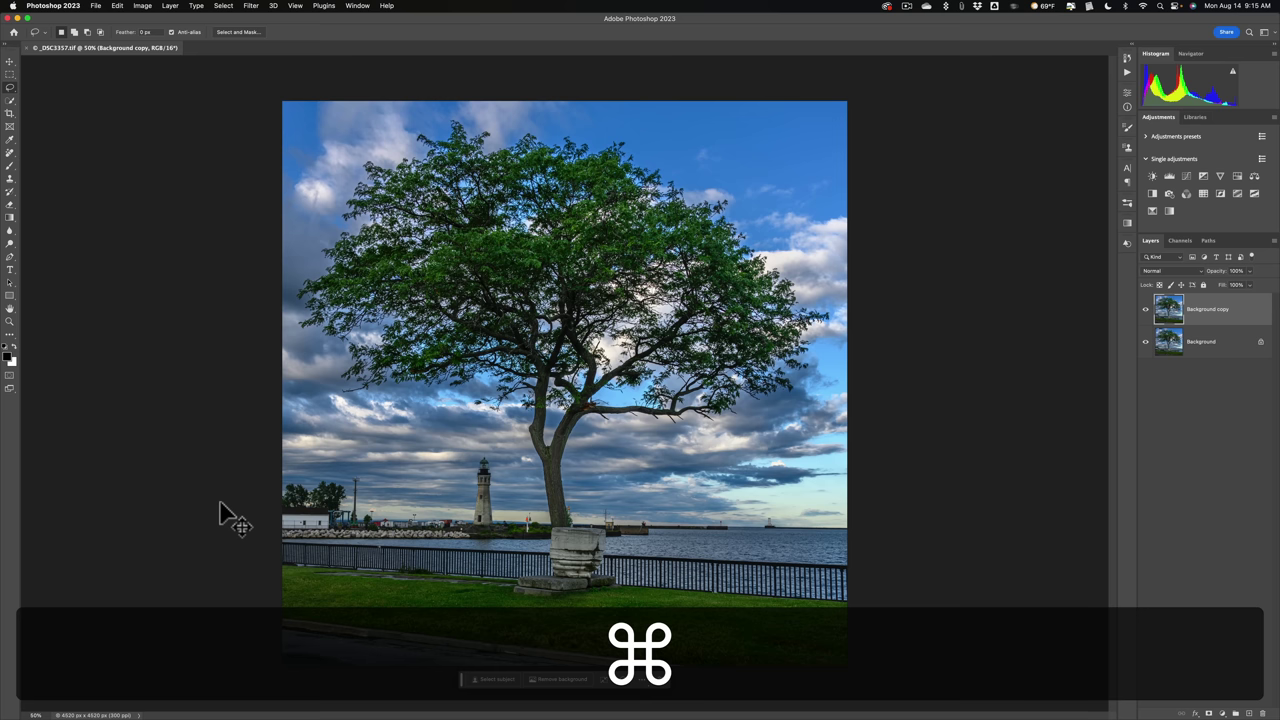
key("super+q")
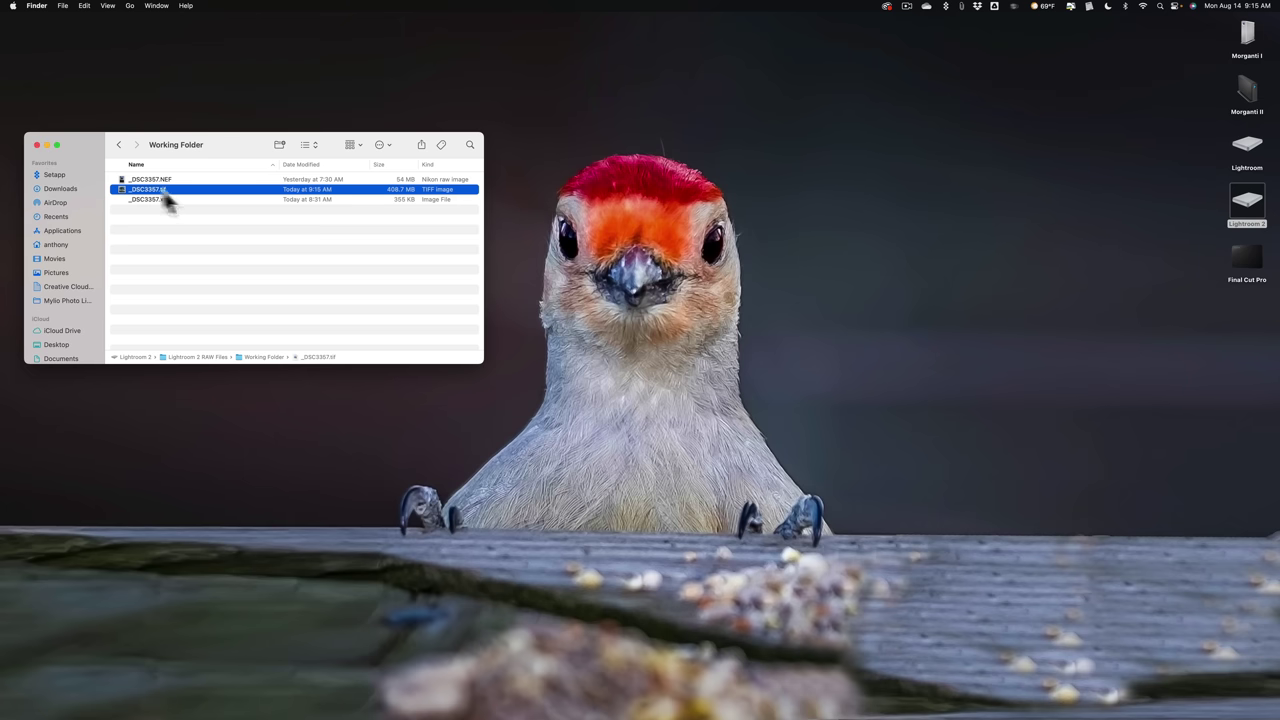
Step: Close the Working Folder window in Finder
left_click(37, 145)
mouse_move(1017, 703)
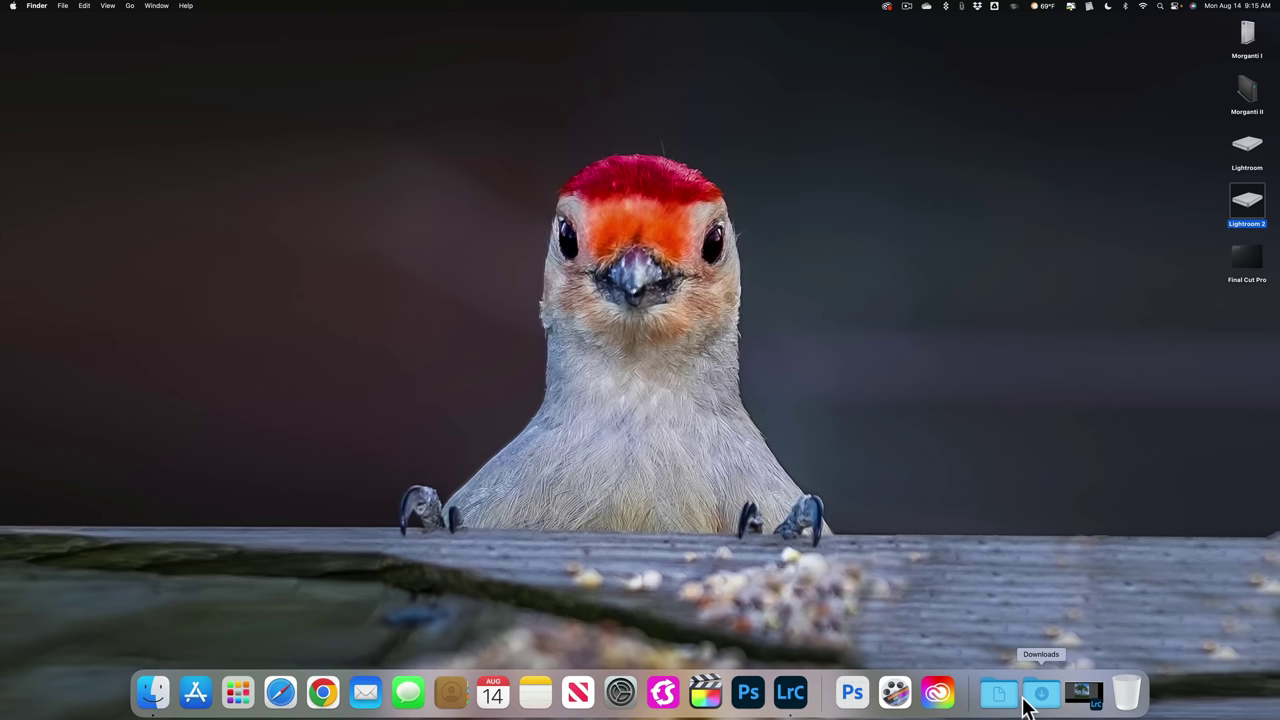
Step: Launch Lightroom Classic and switch to the Library module, scrolling to the Working Folder
left_click(790, 694)
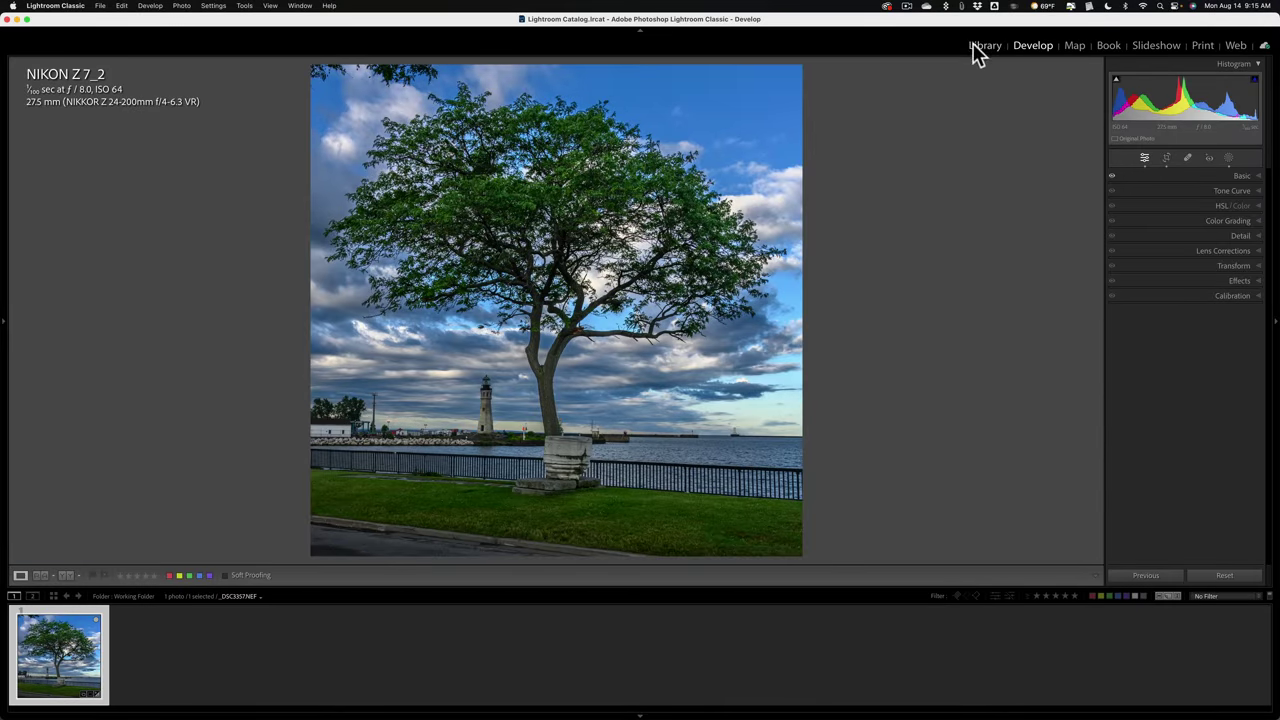
left_click(970, 48)
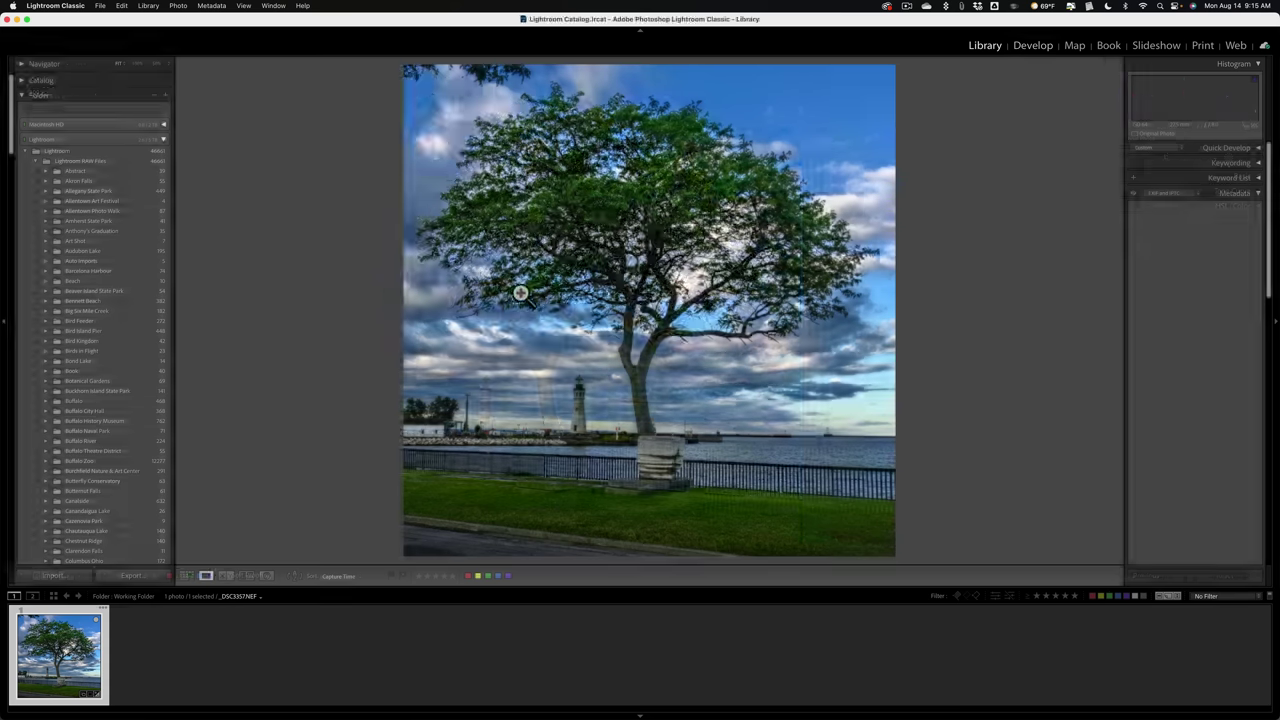
scroll(135, 410, "down", 15)
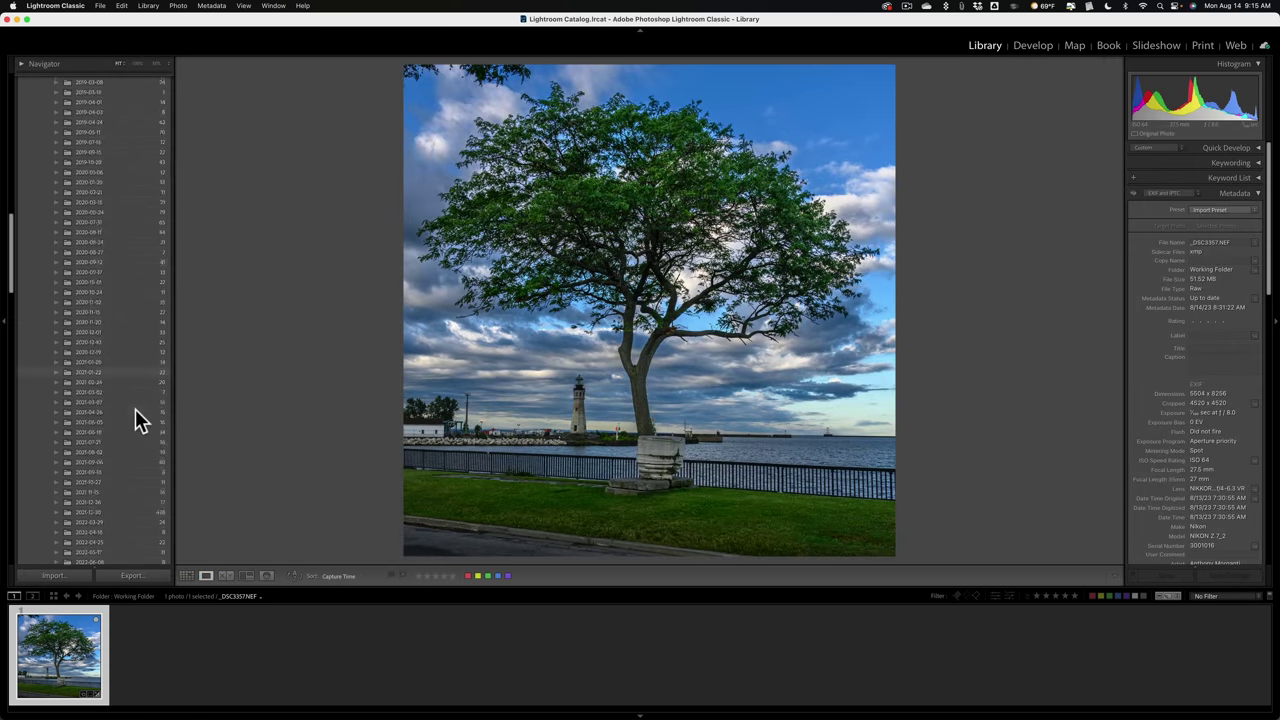
scroll(135, 409, "down", 15)
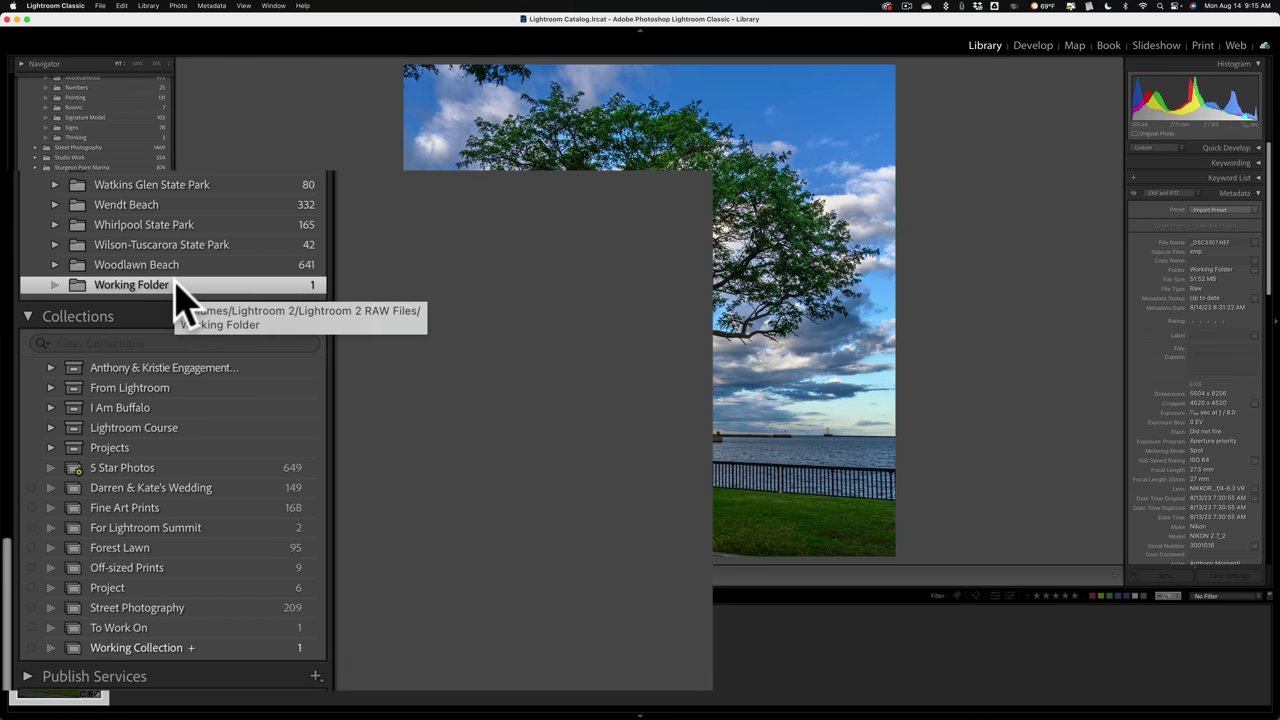
Step: Synchronize the Working Folder to import the edited TIFF and select its thumbnail
right_click(178, 286)
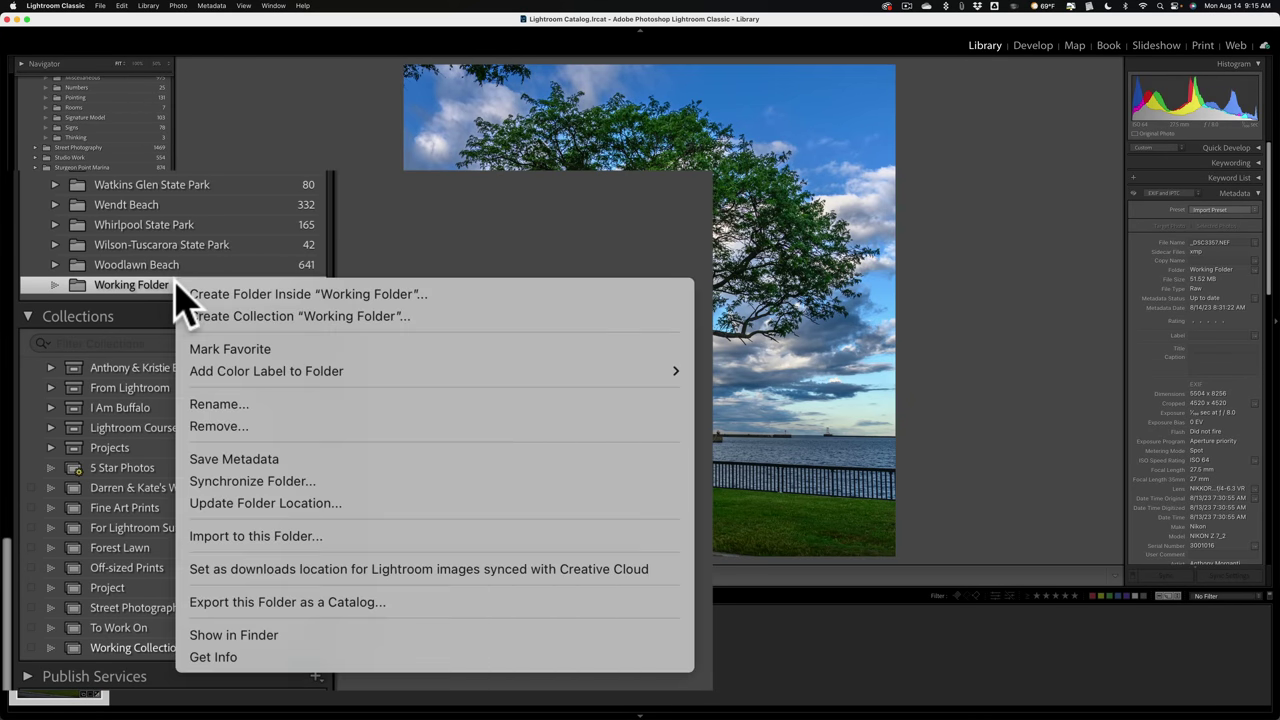
left_click(224, 483)
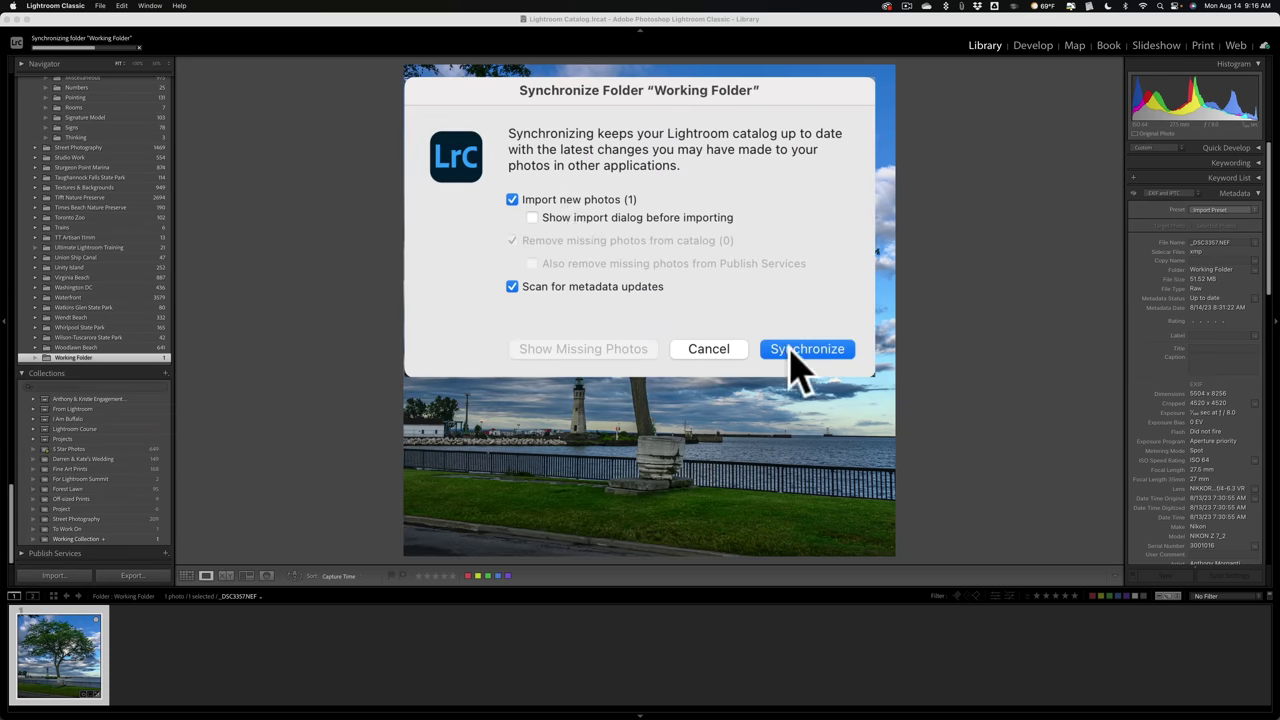
left_click(800, 350)
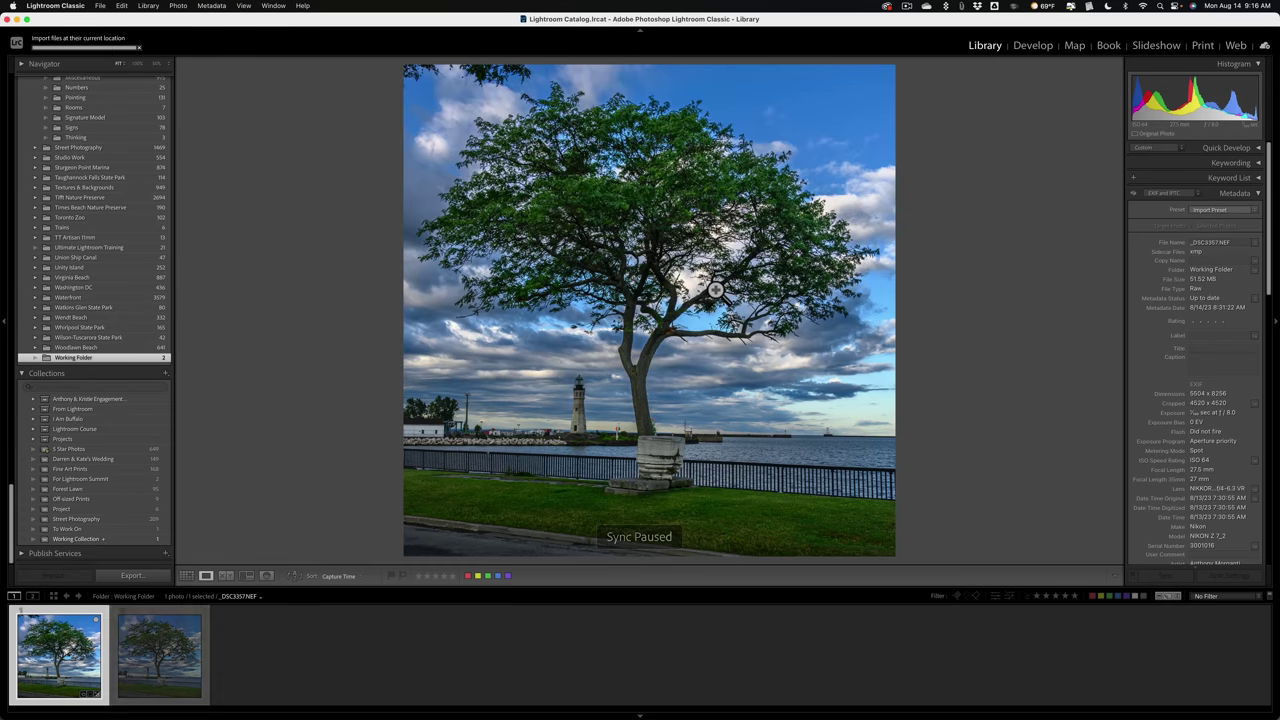
left_click(165, 638)
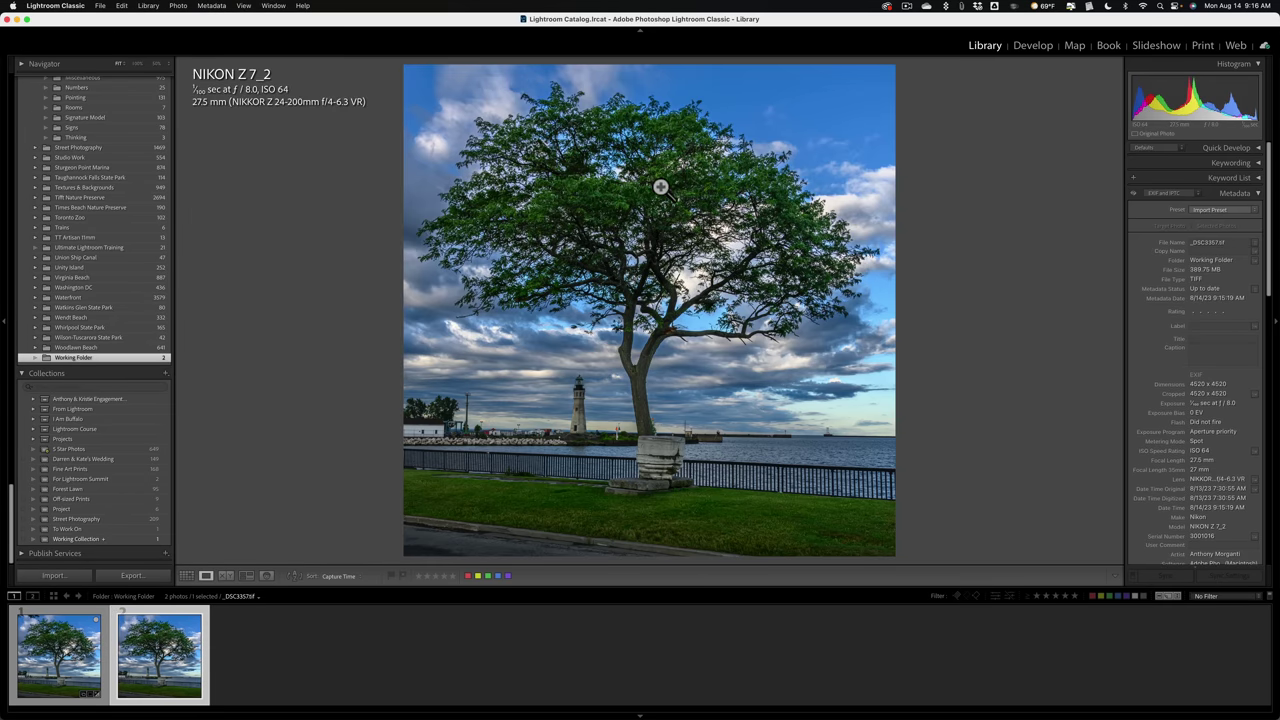
Step: Show the edited lakeside tree TIFF in Develop and bring up the Creative Cloud apps window
left_click(1035, 47)
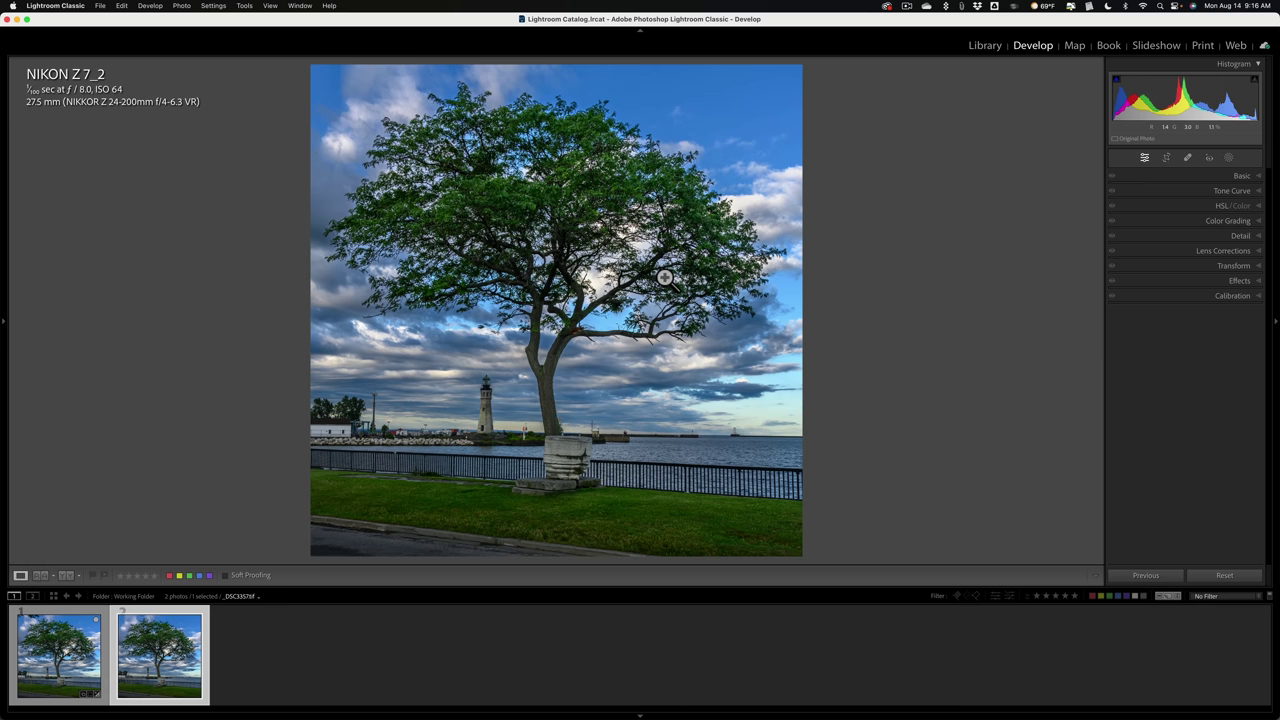
left_click(886, 7)
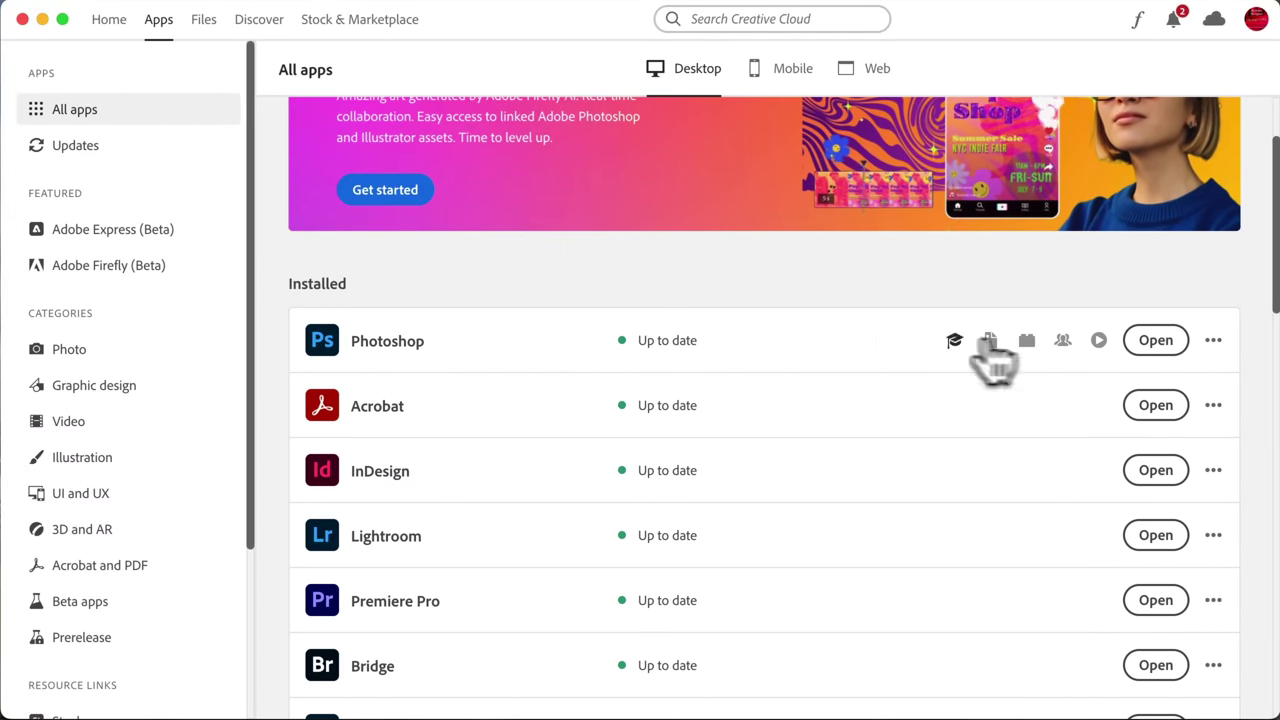
left_click(1214, 341)
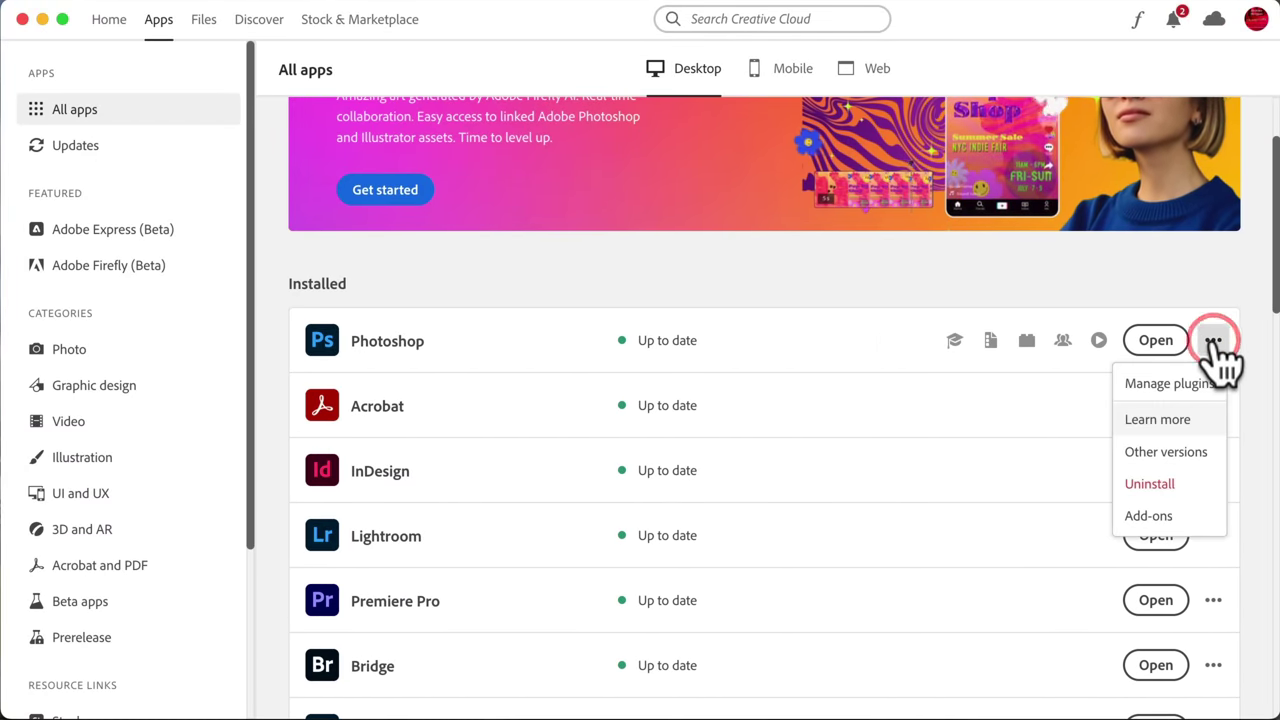
left_click(1163, 452)
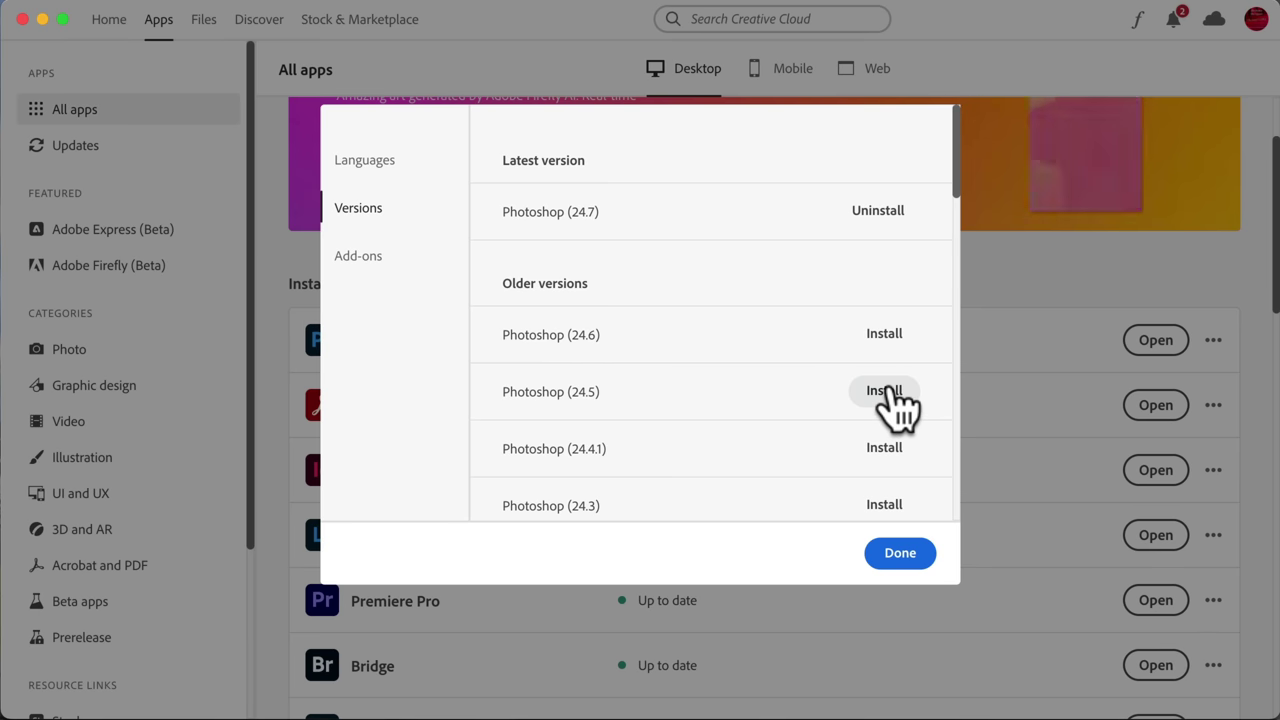
left_click(901, 556)
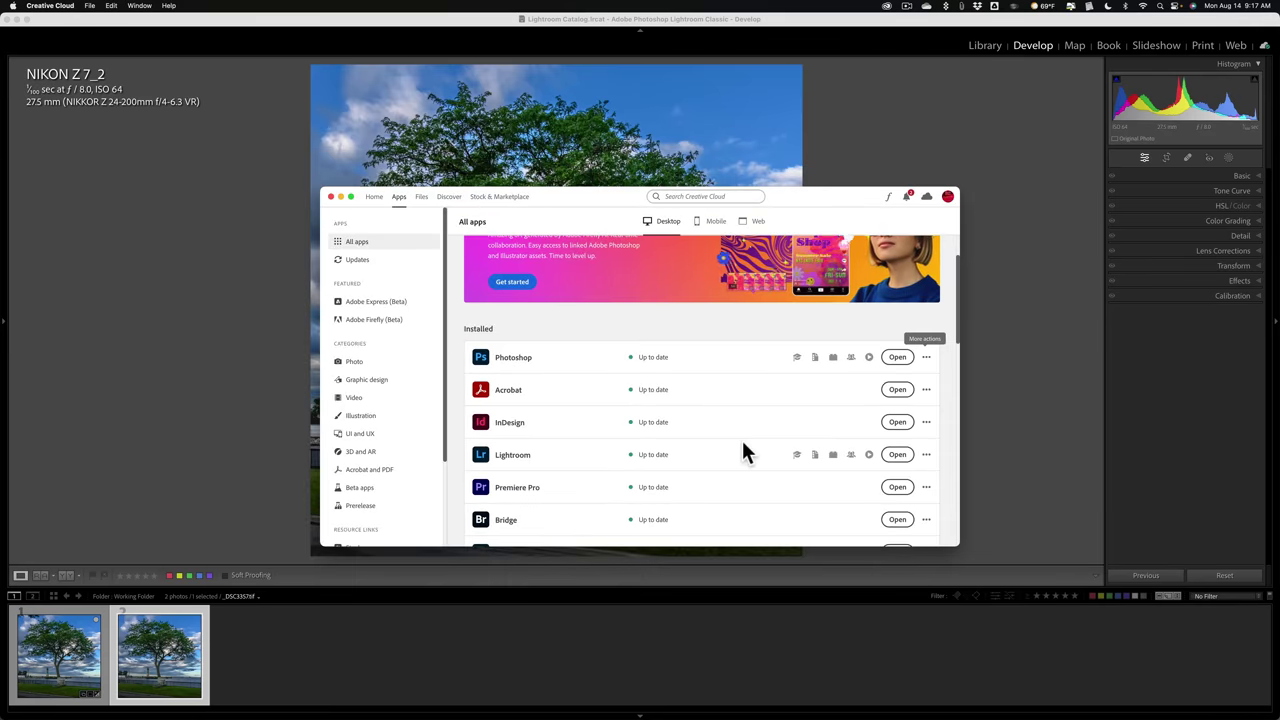
Step: Dismiss the Creative Cloud window to reveal the Develop view of the tree TIFF
left_click(331, 197)
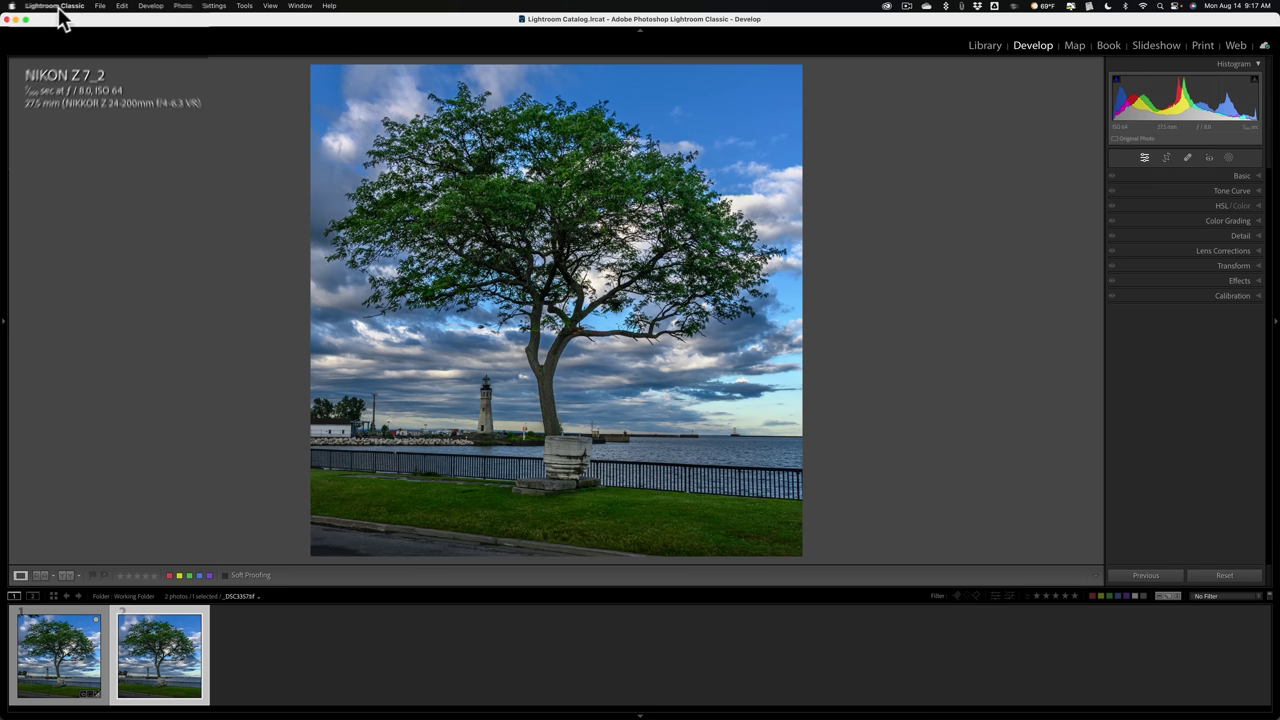
Step: Show the External Editing preferences: Photoshop 2023, 16-bit ProPhoto RGB TIFF at 360
left_click(98, 16)
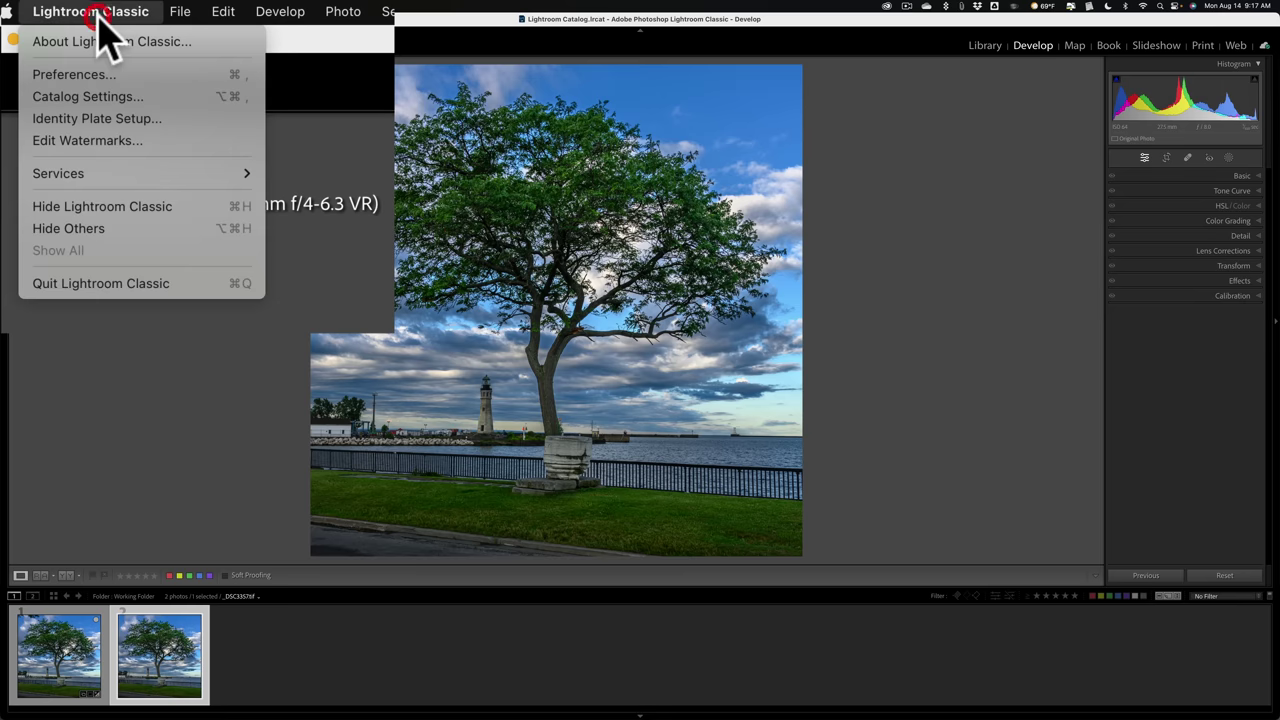
mouse_move(215, 14)
mouse_move(128, 20)
left_click(52, 74)
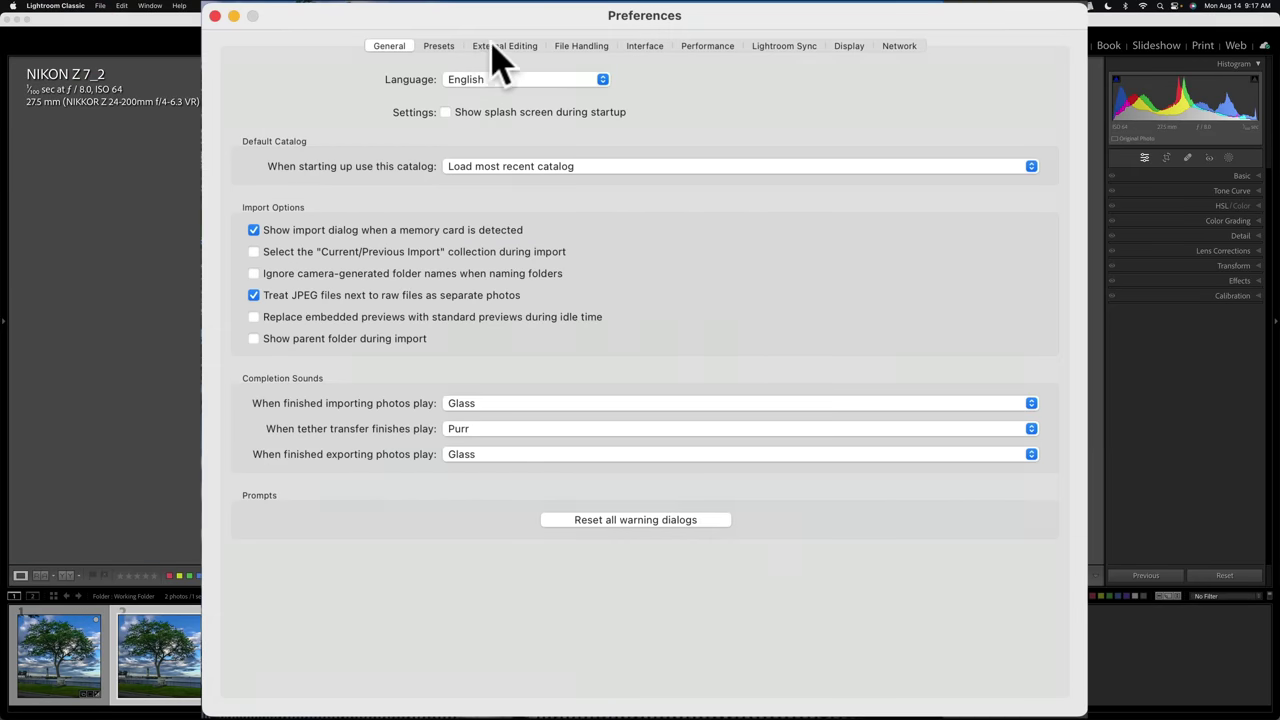
left_click(492, 48)
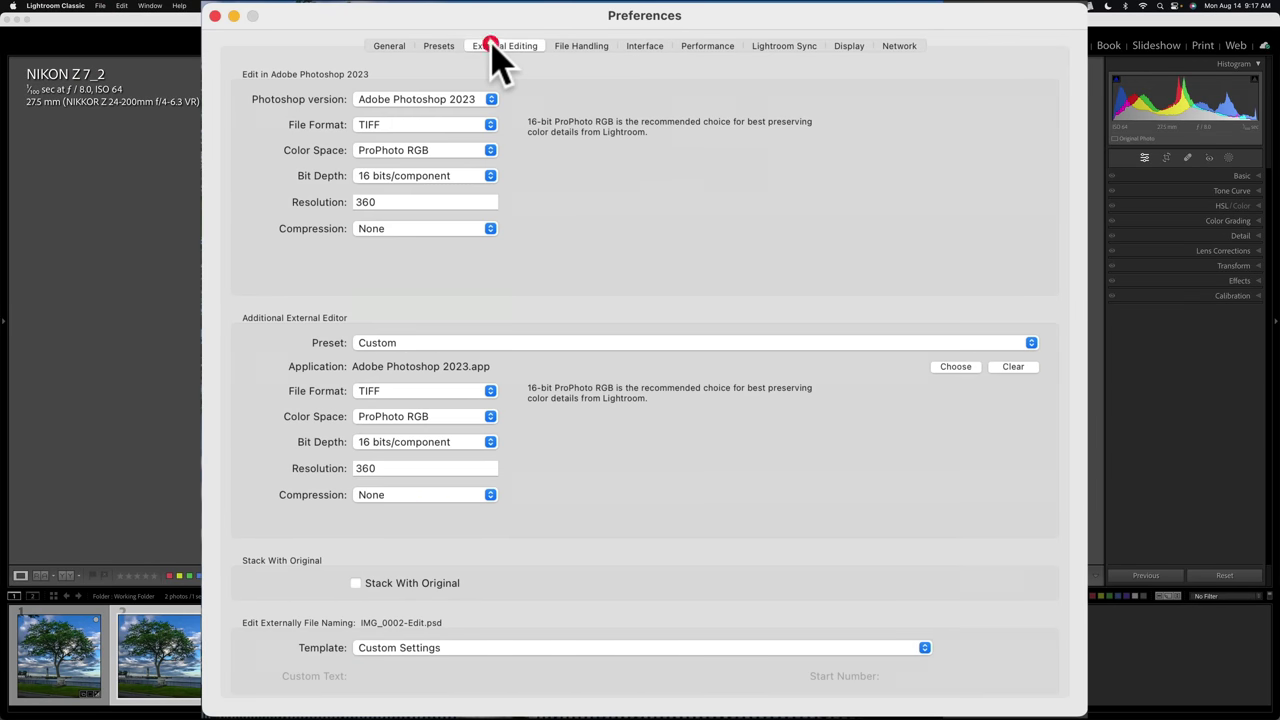
left_click(460, 110)
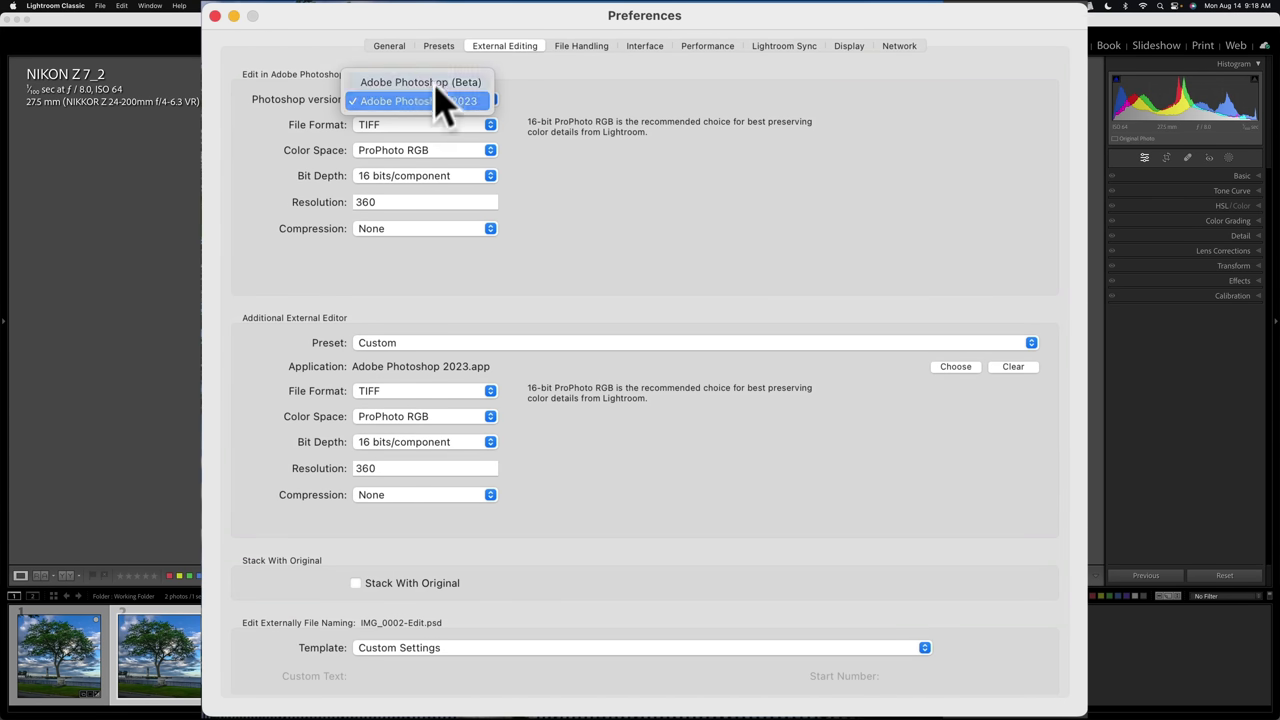
left_click(510, 97)
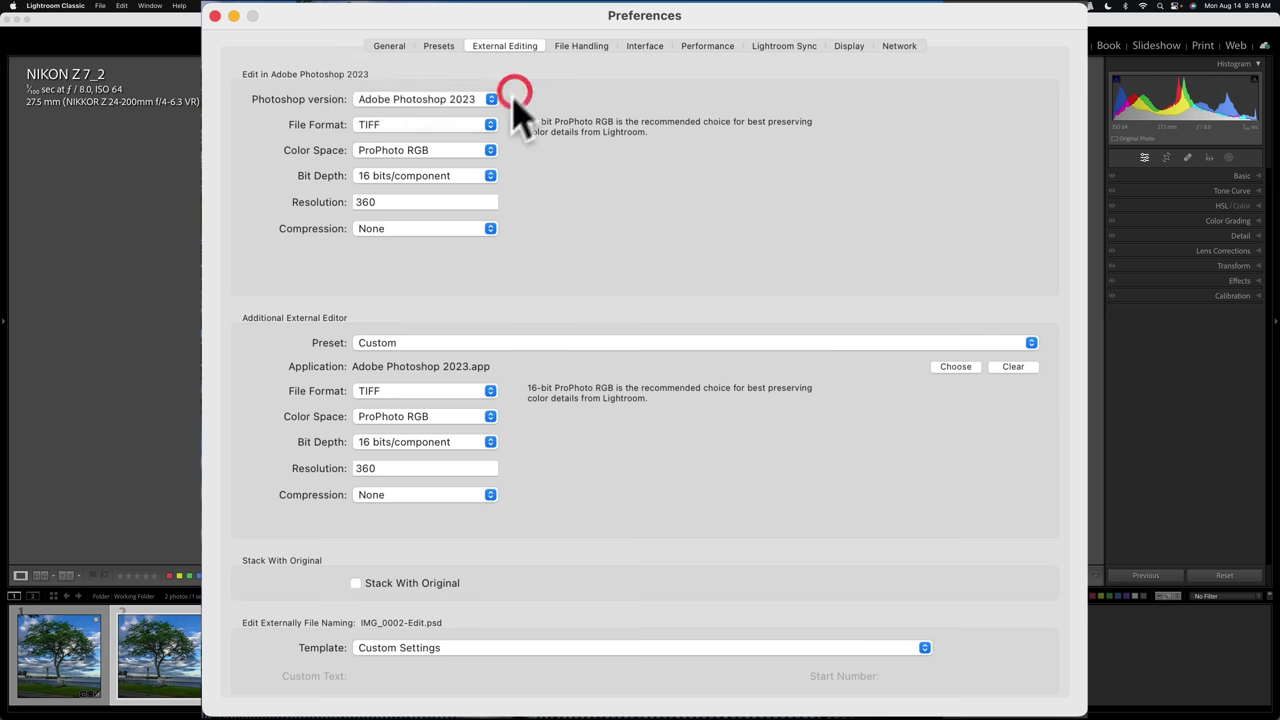
left_click(464, 127)
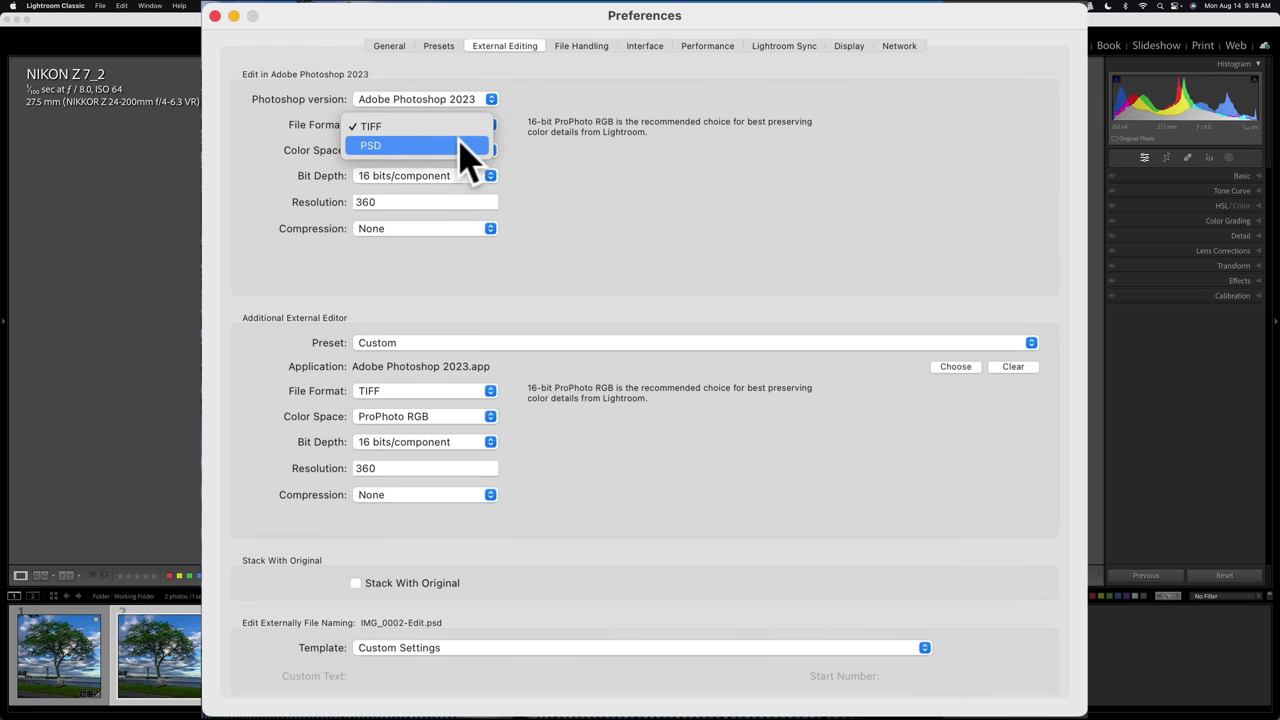
left_click(482, 126)
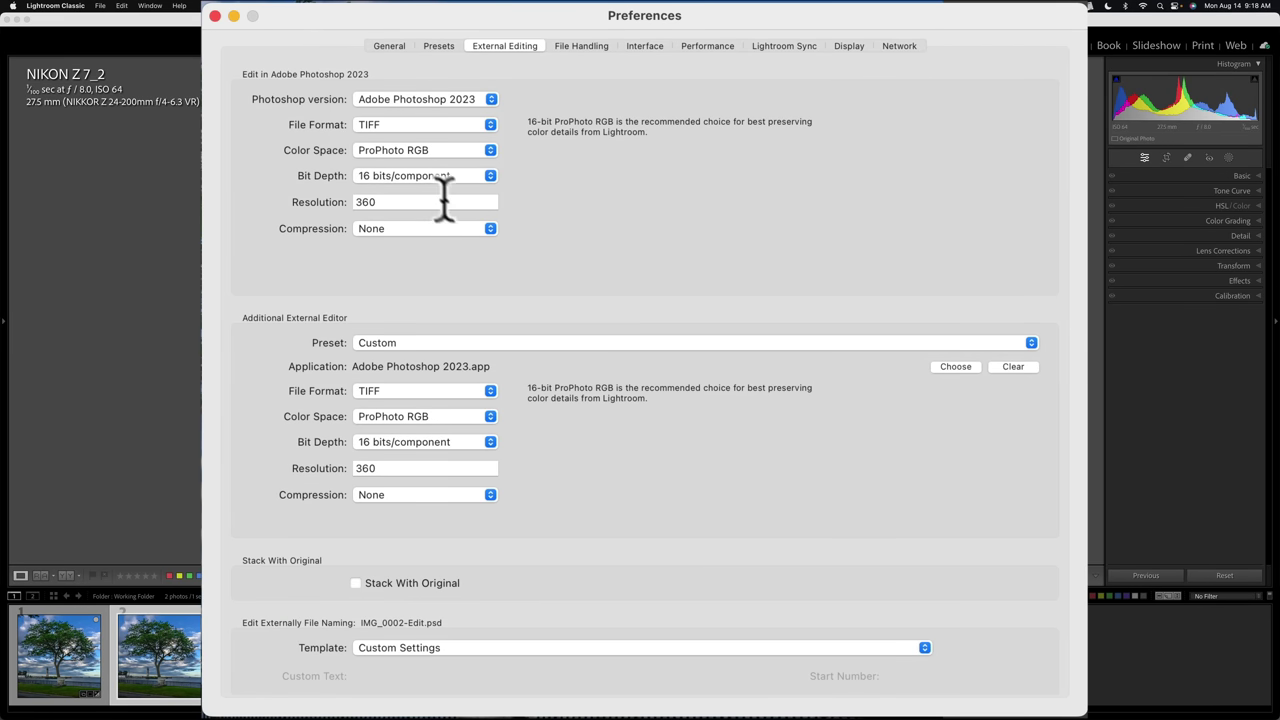
left_click(413, 128)
left_click(414, 150)
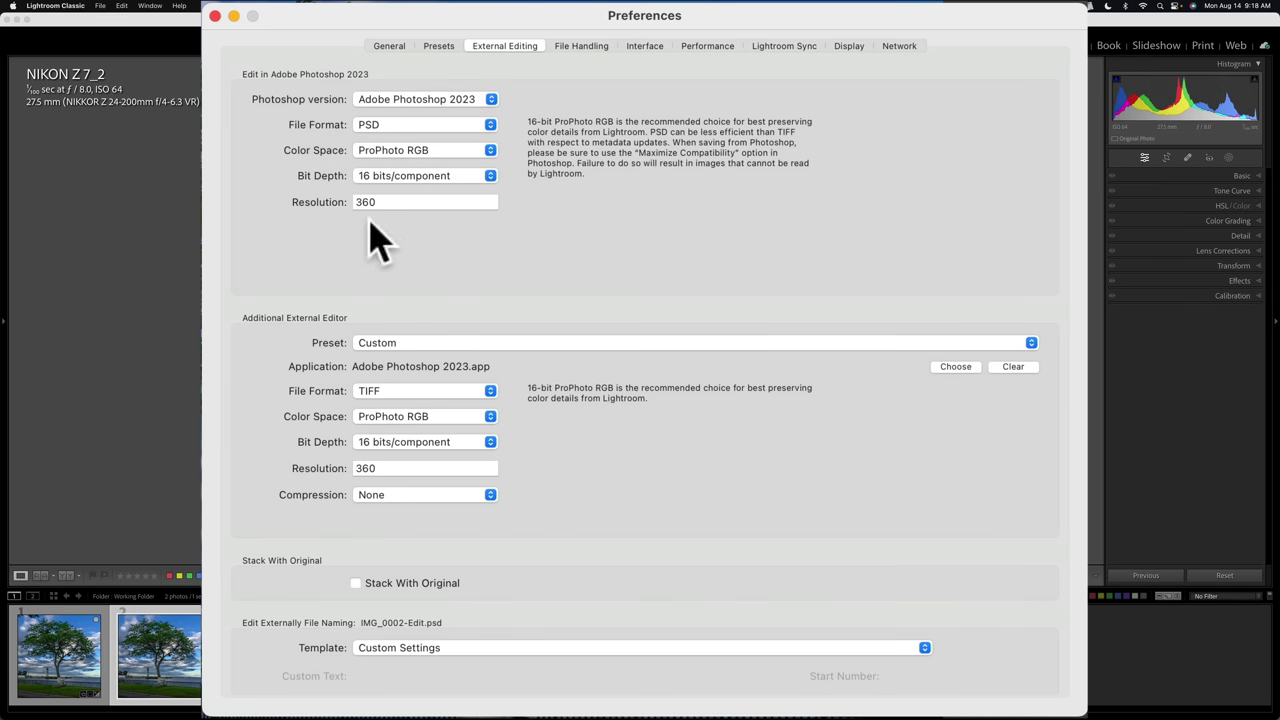
left_click(470, 128)
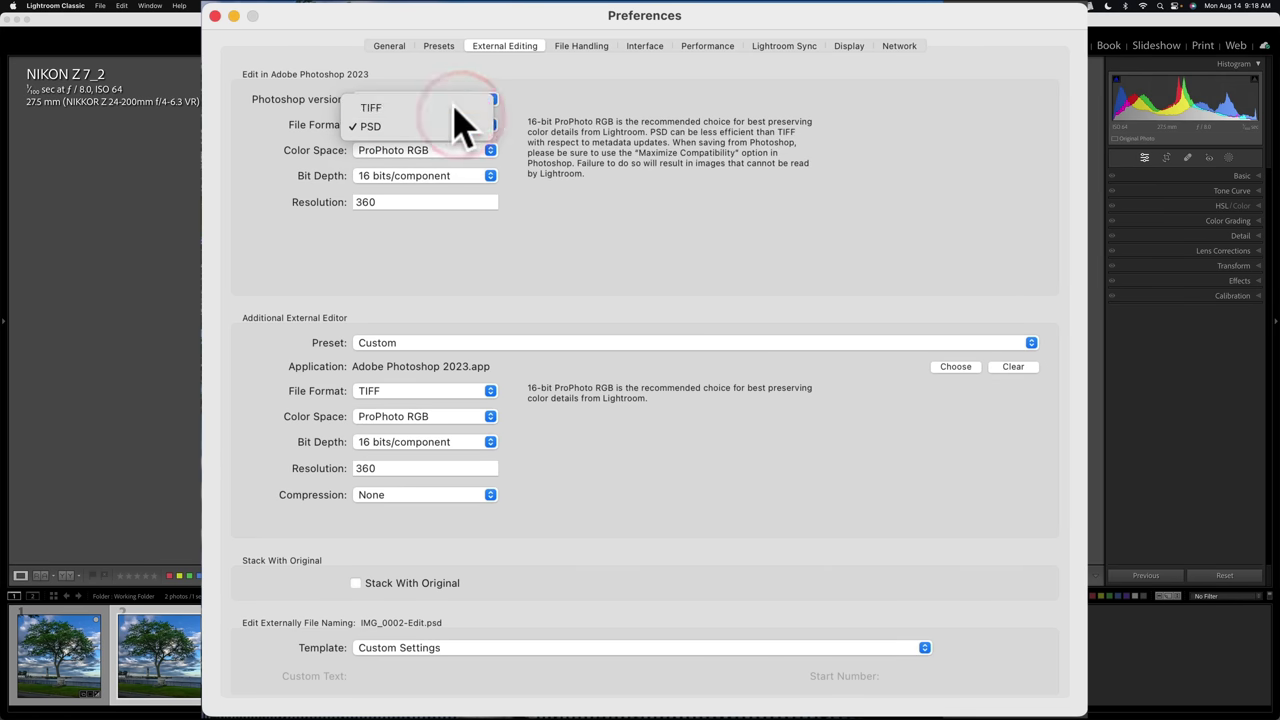
left_click(525, 106)
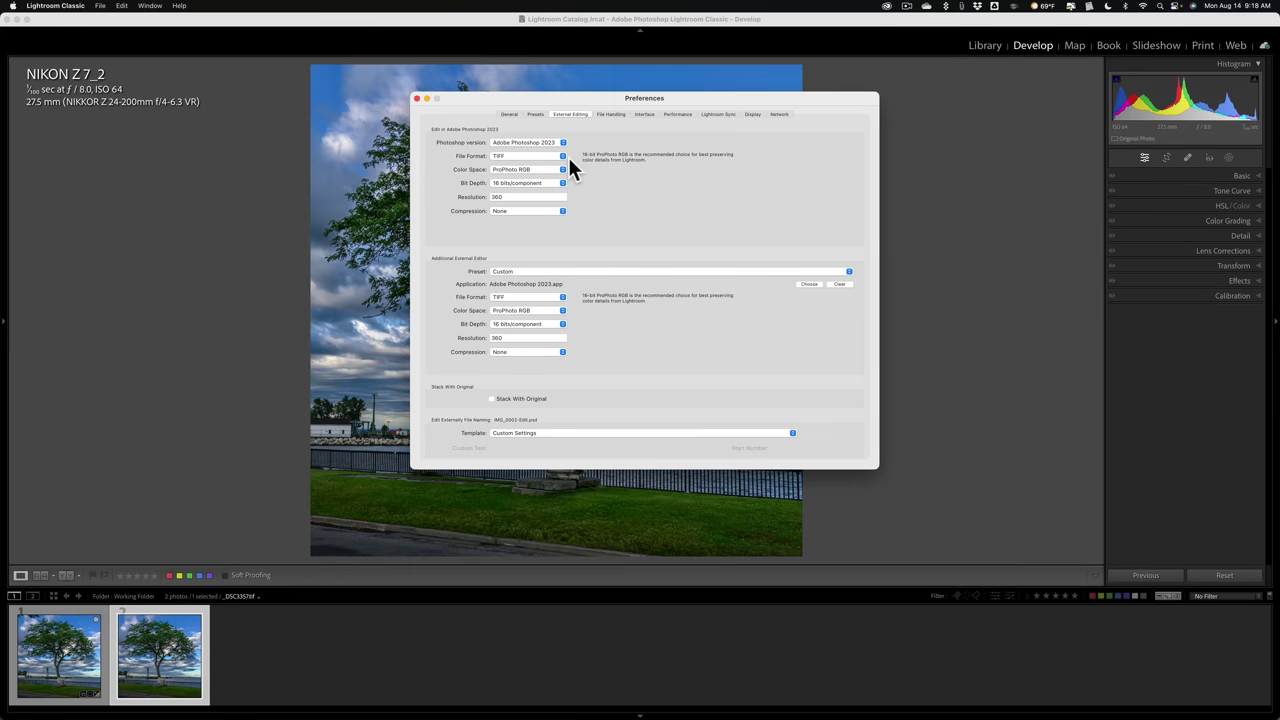
Step: Dismiss the Preferences window, leaving the edited lakeside tree photo in Develop
left_click(418, 98)
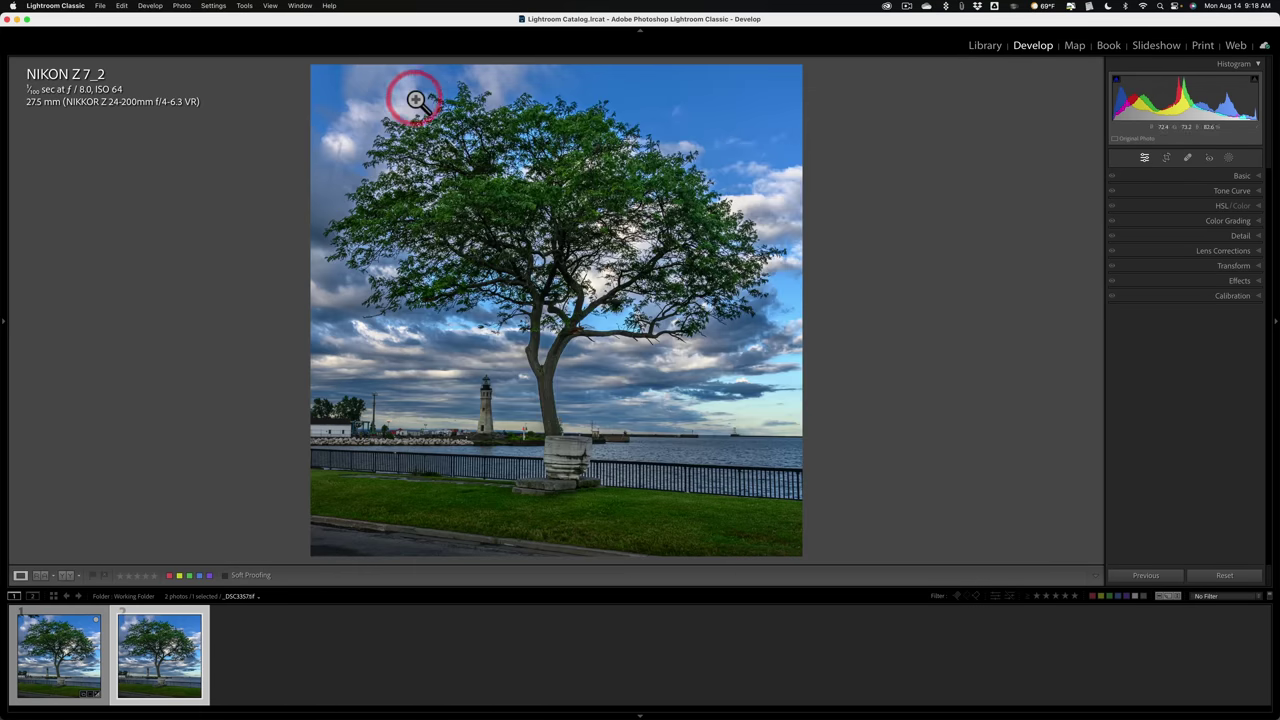